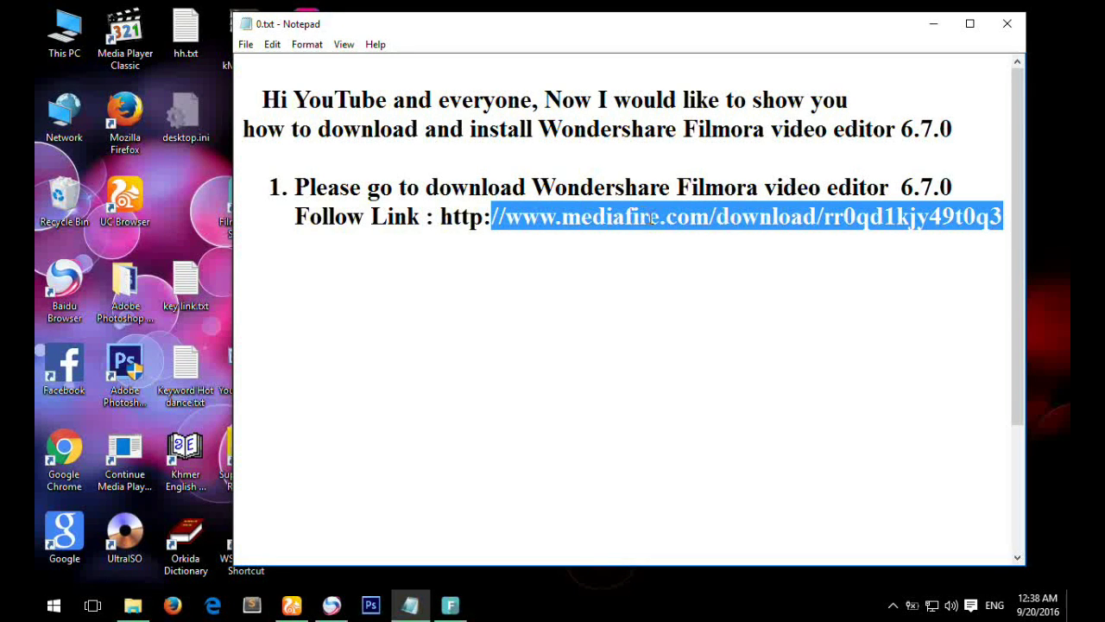
pyautogui.click(614, 226)
pyautogui.moveTo(491, 218); pyautogui.dragTo(954, 229)
pyautogui.rightClick(570, 219)
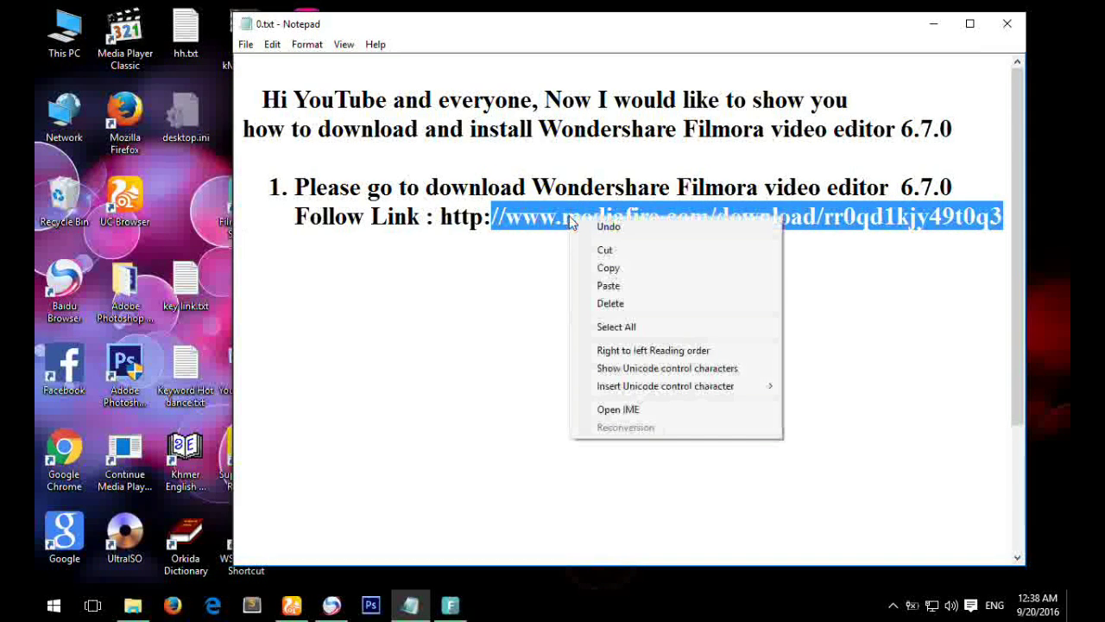
pyautogui.click(631, 269)
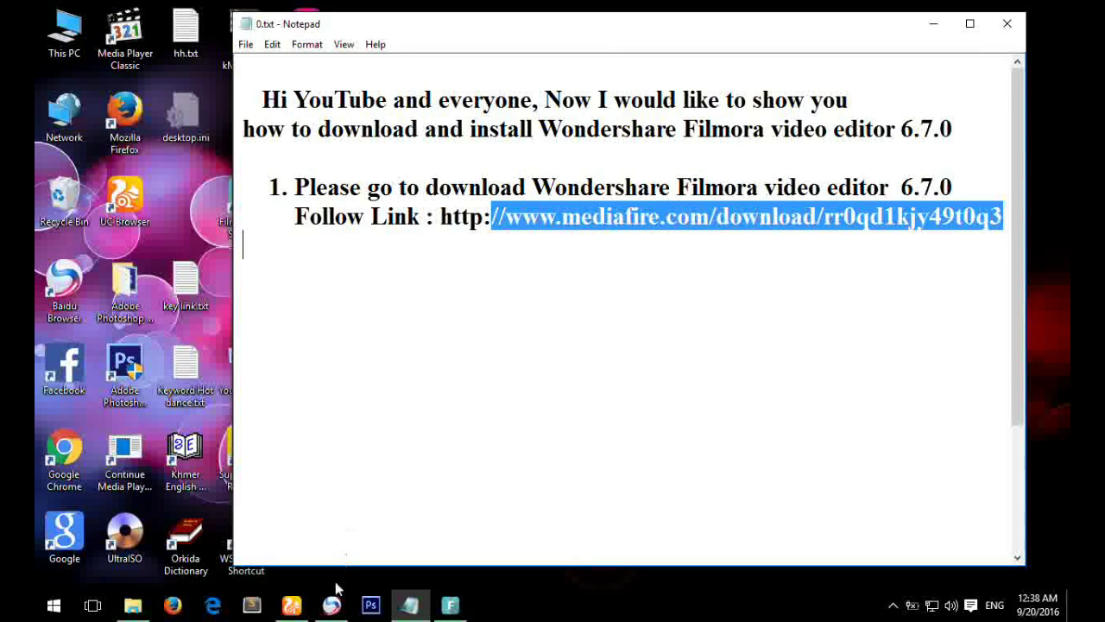
pyautogui.click(331, 604)
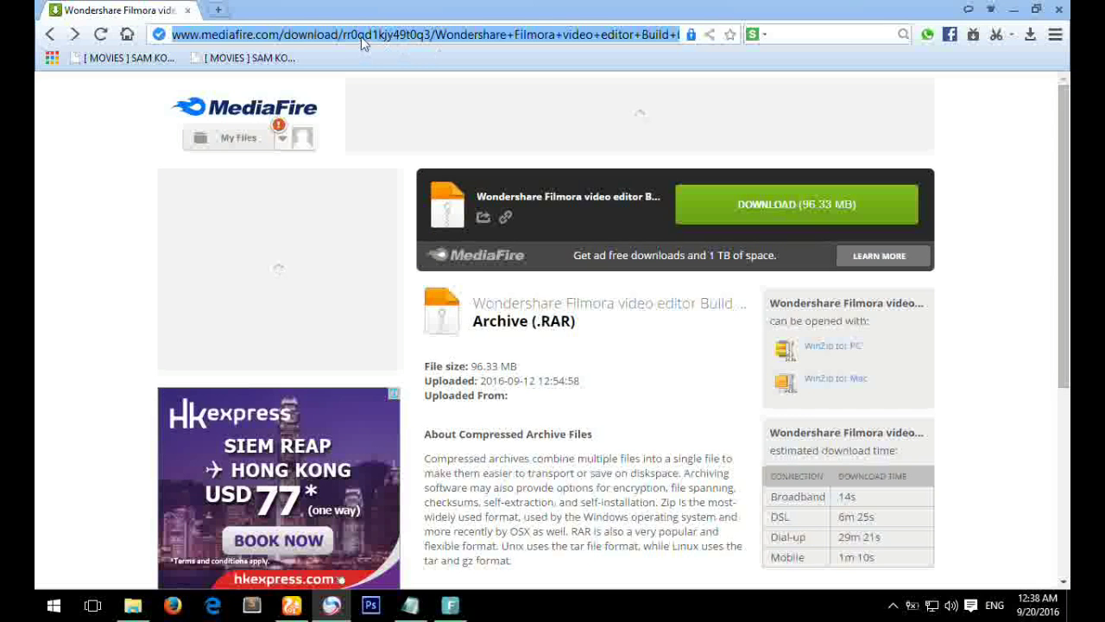
pyautogui.click(423, 34)
pyautogui.hotkey('shift', 'End')
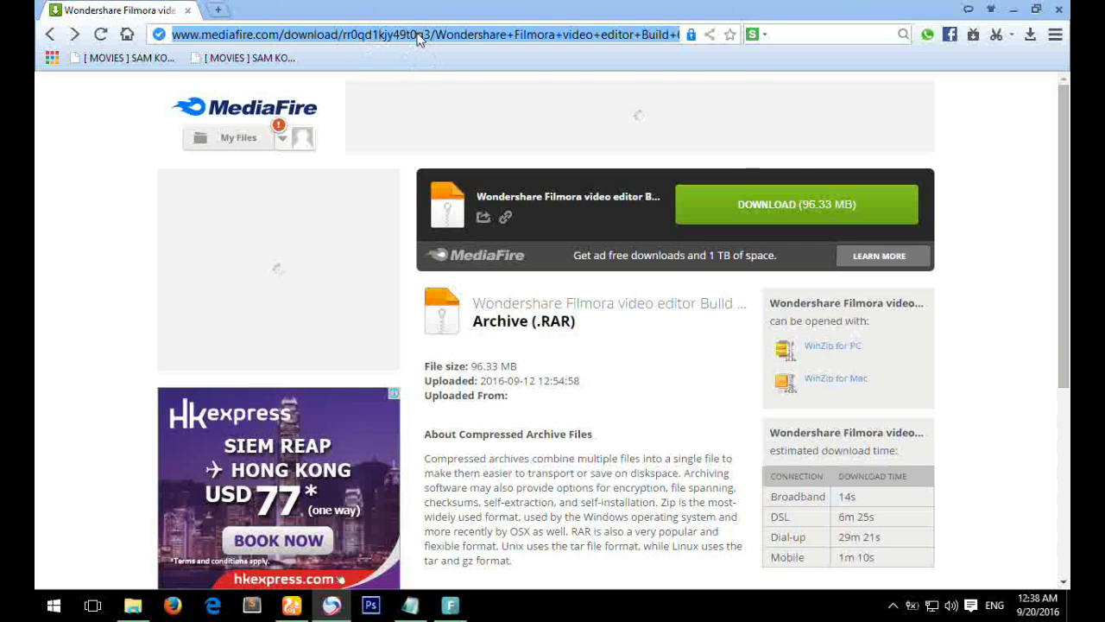
pyautogui.press('Delete')
pyautogui.press('Return')
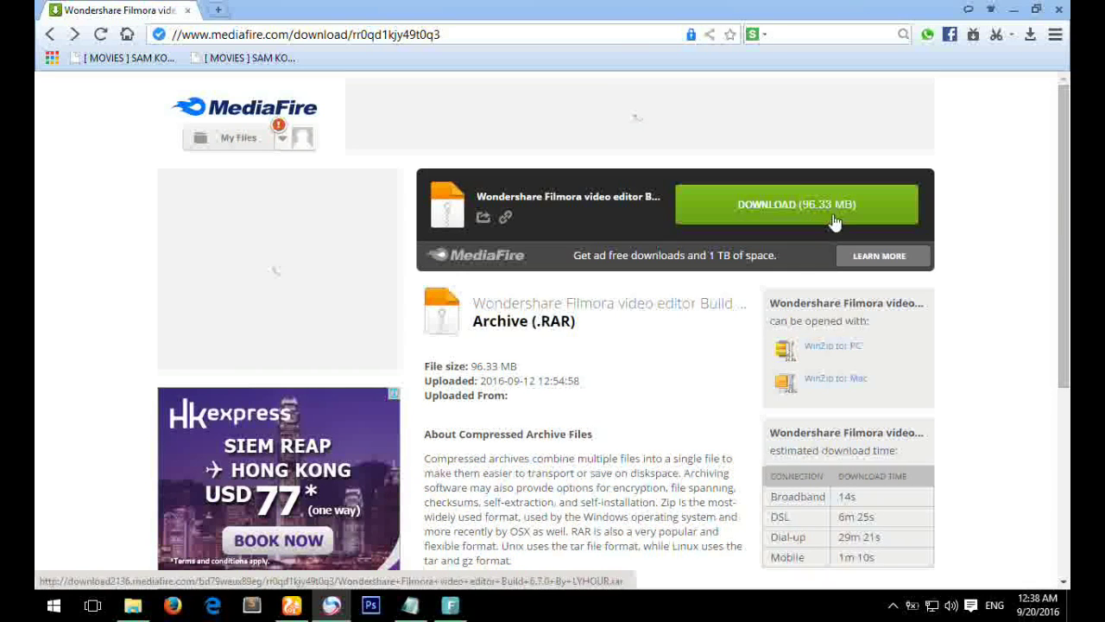
# Step: Download the Wondershare Filmora 6.7.0 archive from MediaFire and select its entry in the browser's download manager
pyautogui.click(765, 206)
pyautogui.moveTo(612, 184); pyautogui.dragTo(591, 102)
pyautogui.click(655, 309)
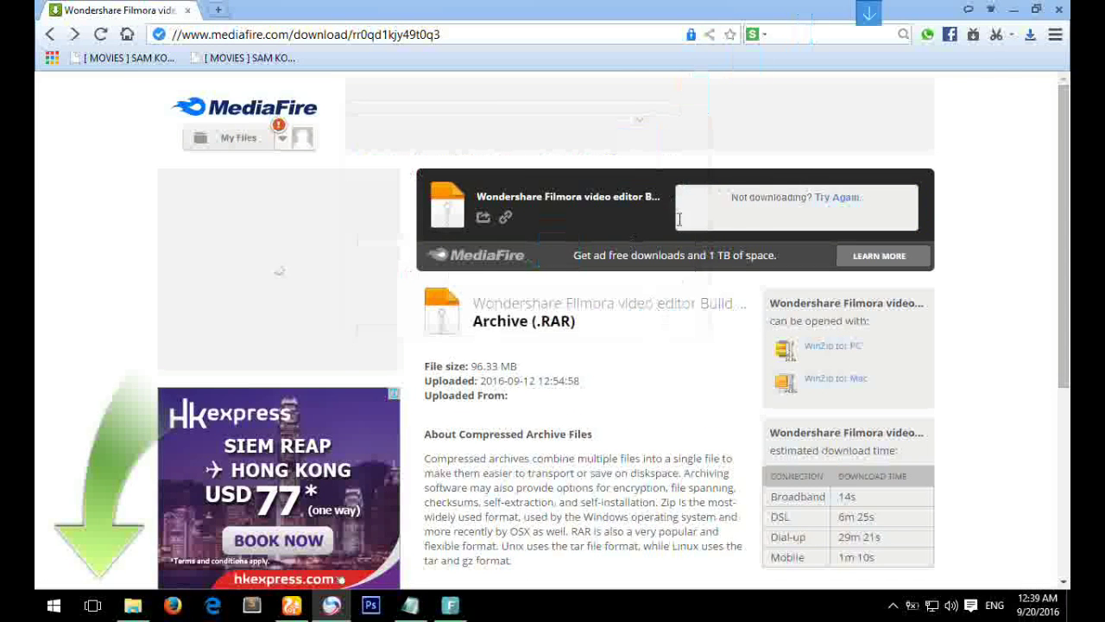
pyautogui.click(1030, 34)
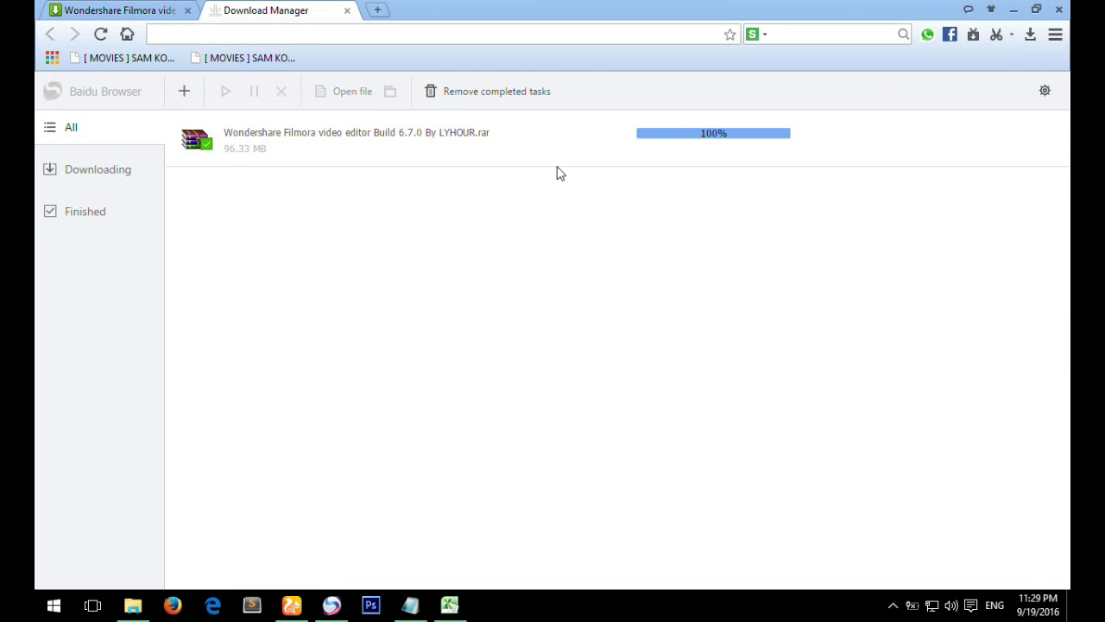
pyautogui.moveTo(594, 157)
pyautogui.click(553, 146)
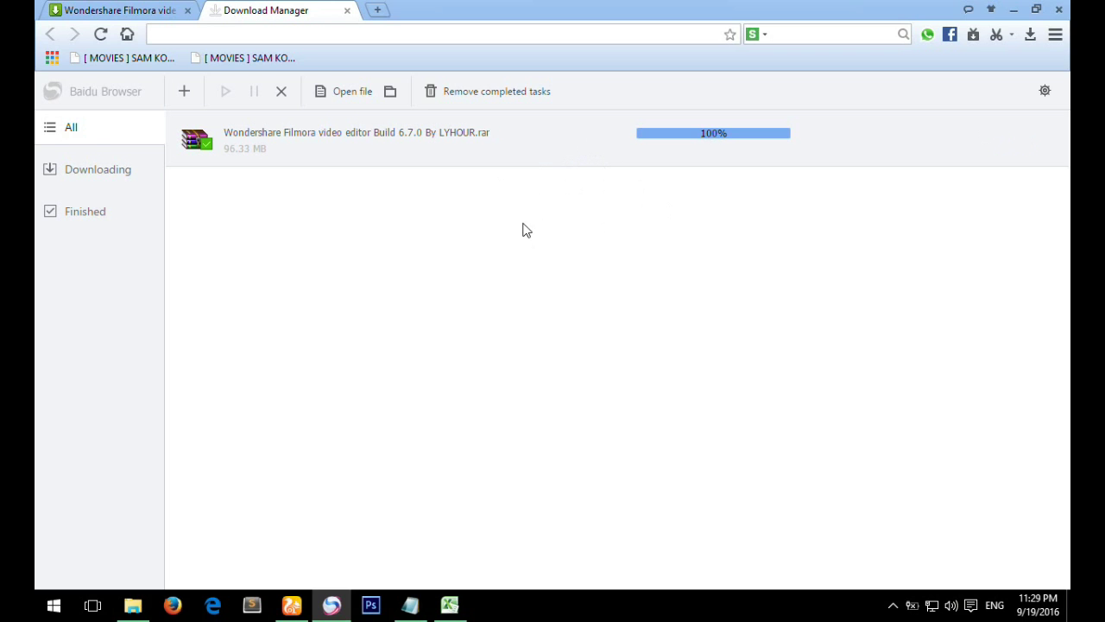
# Step: Extract the downloaded Wondershare Filmora 6.7.0 RAR archive from the Downloads folder to the Desktop
pyautogui.click(132, 604)
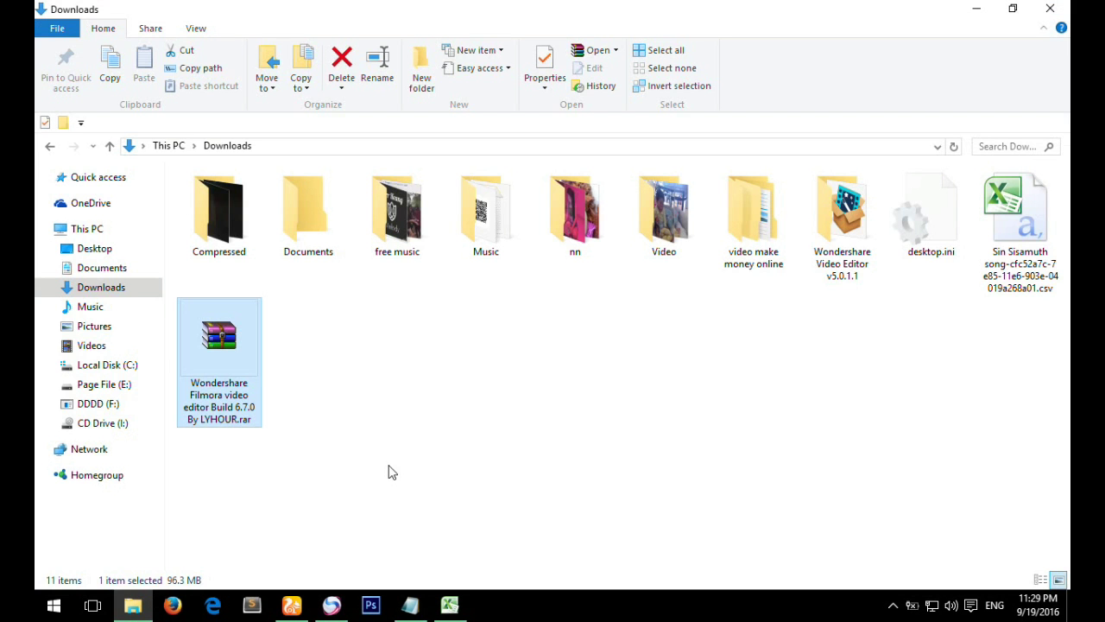
pyautogui.rightClick(219, 342)
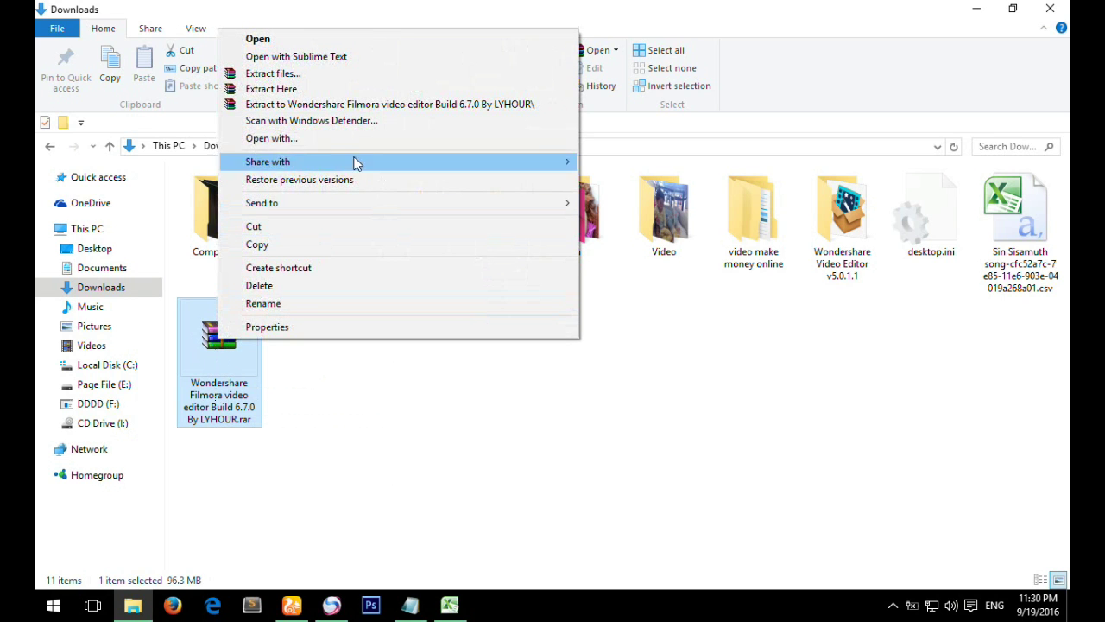
pyautogui.click(301, 81)
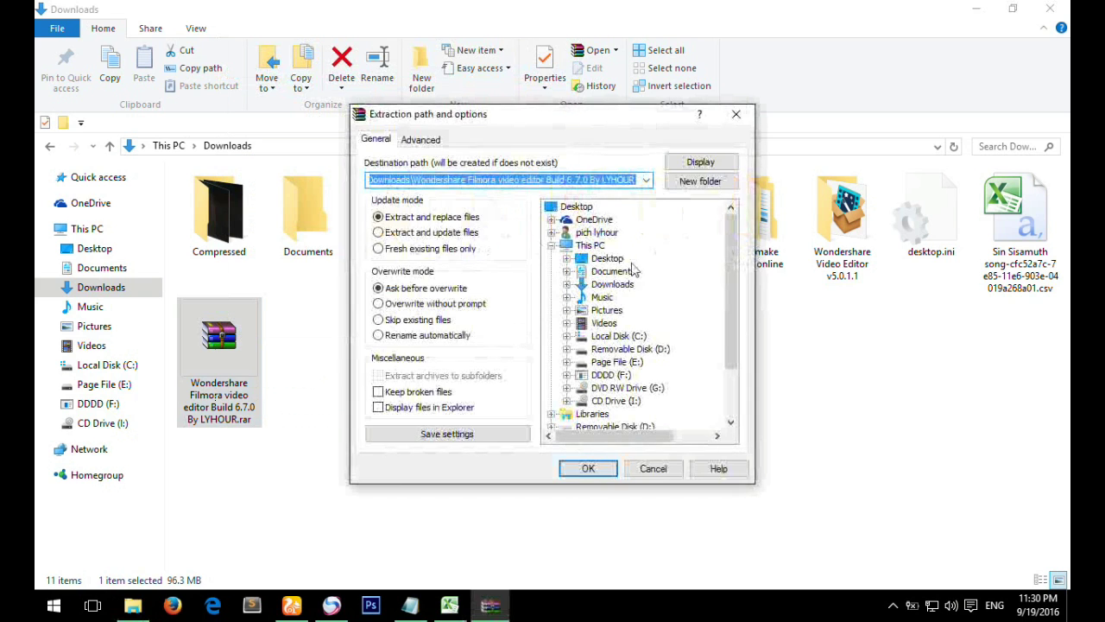
pyautogui.click(607, 259)
pyautogui.click(588, 468)
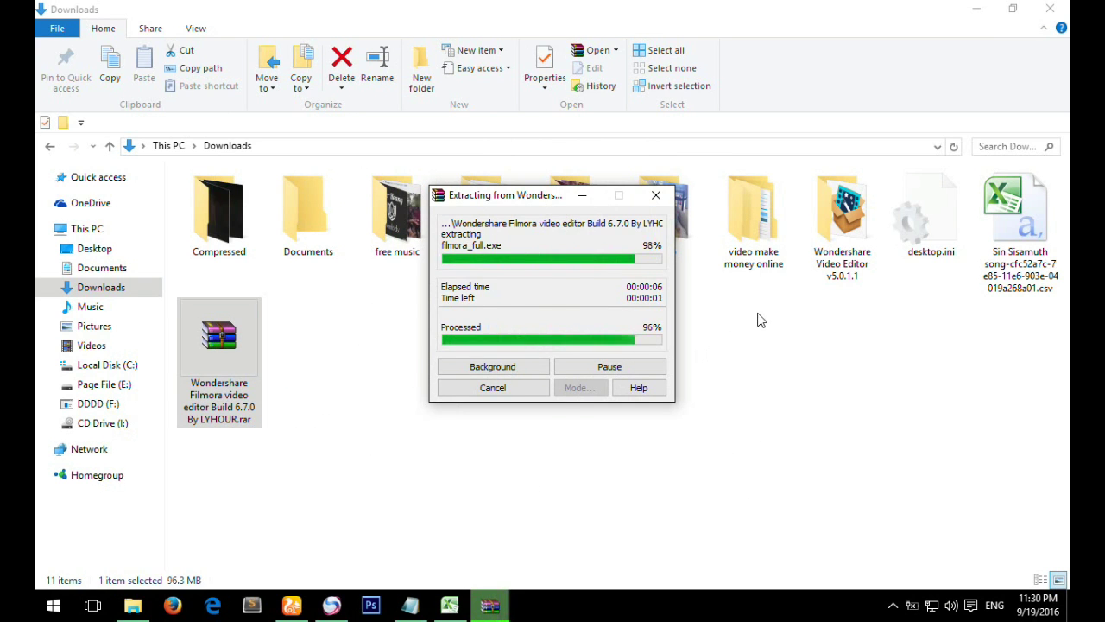
# Step: Minimize the open windows and add the line "2. Install Wondershare Filmora video editor 6.7.0. Follow me" to 0.txt in Notepad
pyautogui.click(976, 9)
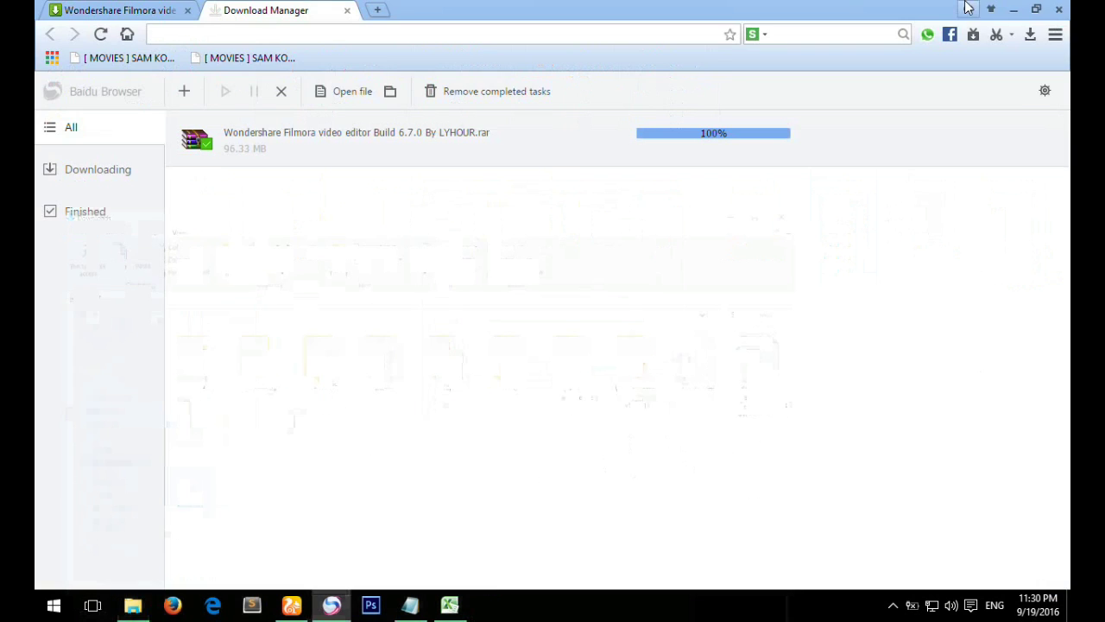
pyautogui.click(1019, 11)
pyautogui.click(1021, 10)
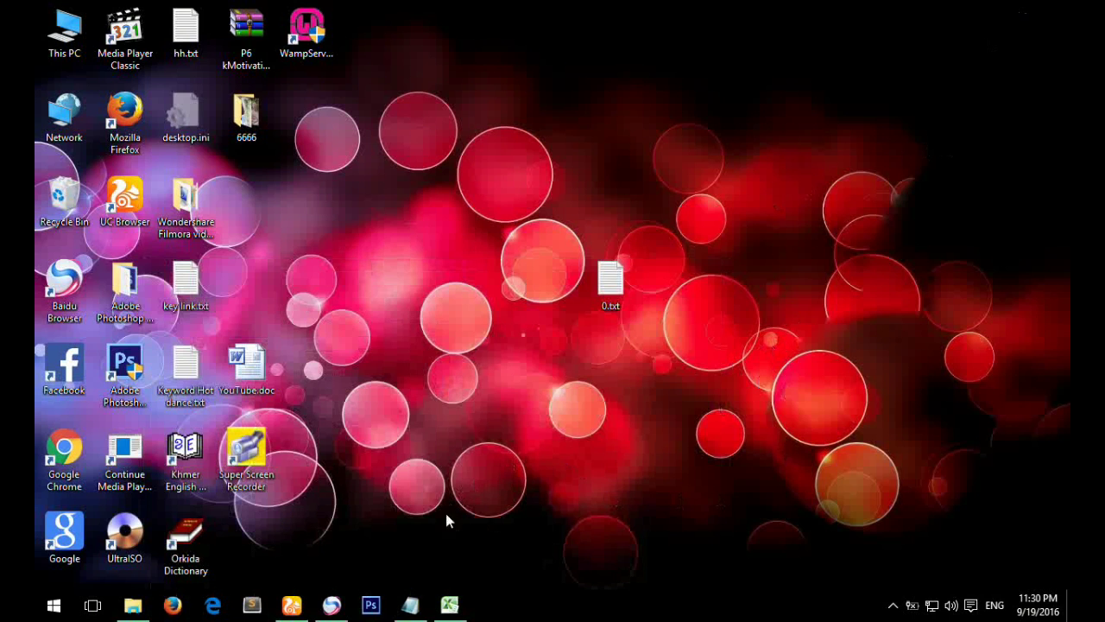
pyautogui.click(411, 604)
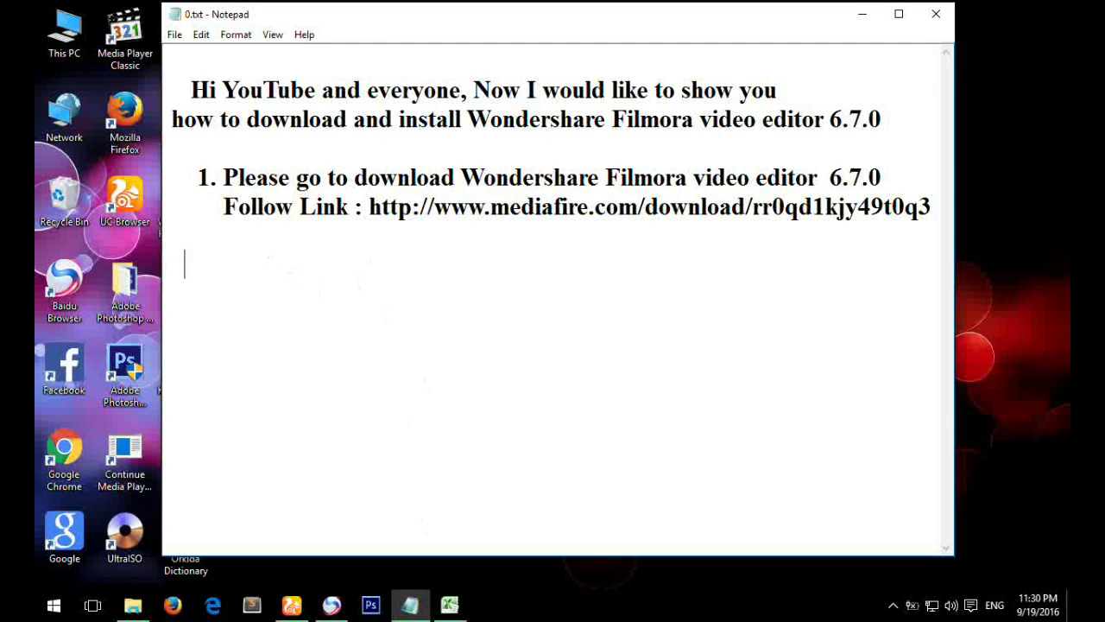
pyautogui.write('2. Inst')
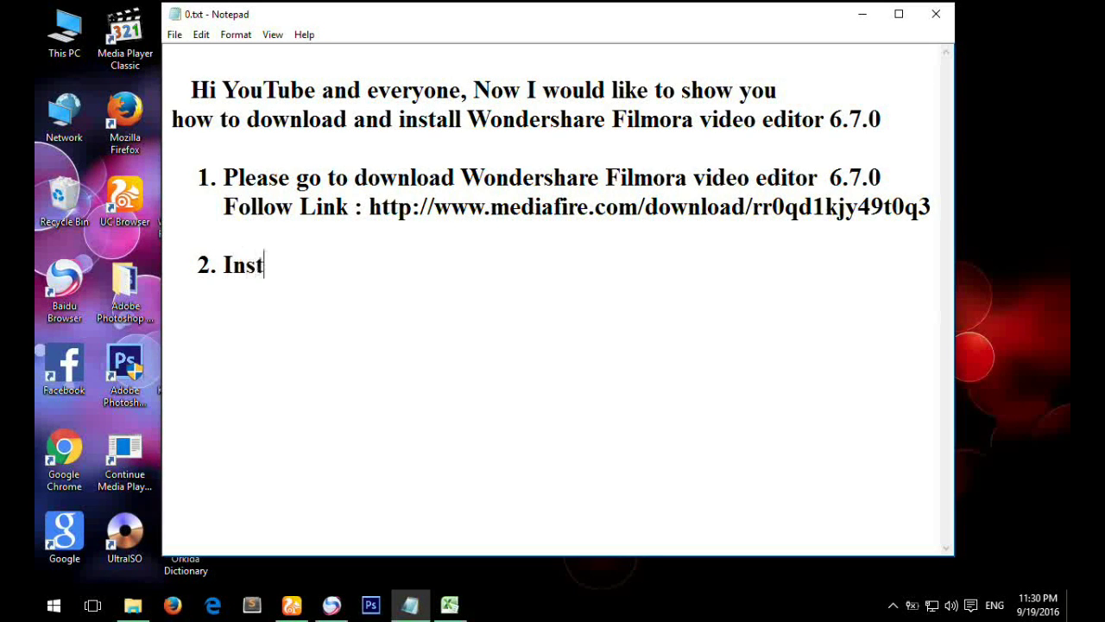
pyautogui.write('all Wondershare')
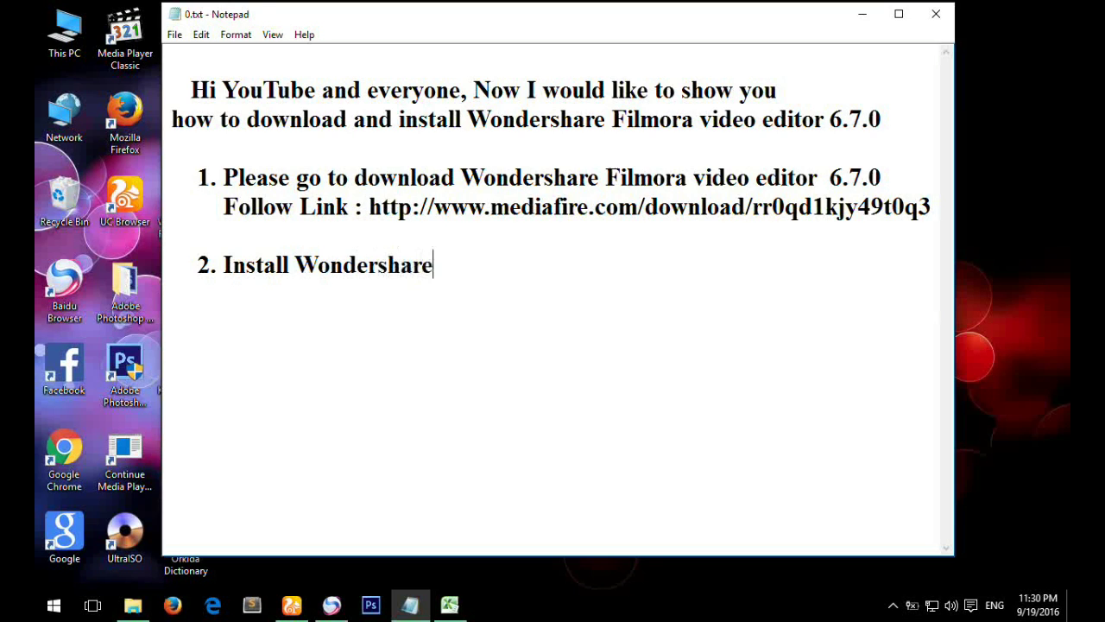
pyautogui.write(' Filmora')
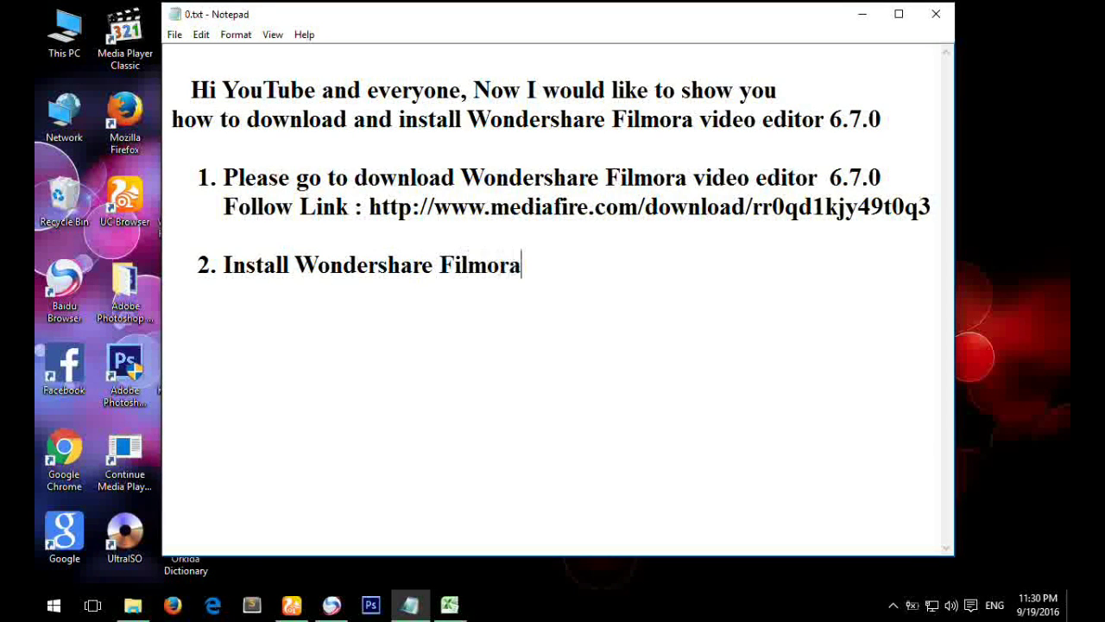
pyautogui.write(' video editor 6.7.0')
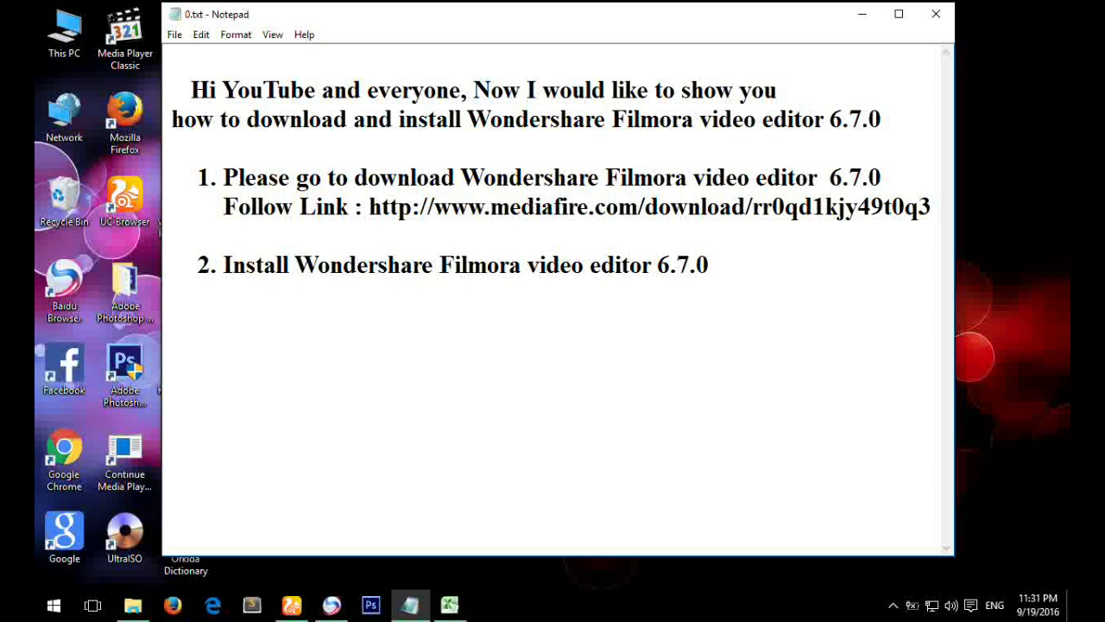
pyautogui.write('Follow me')
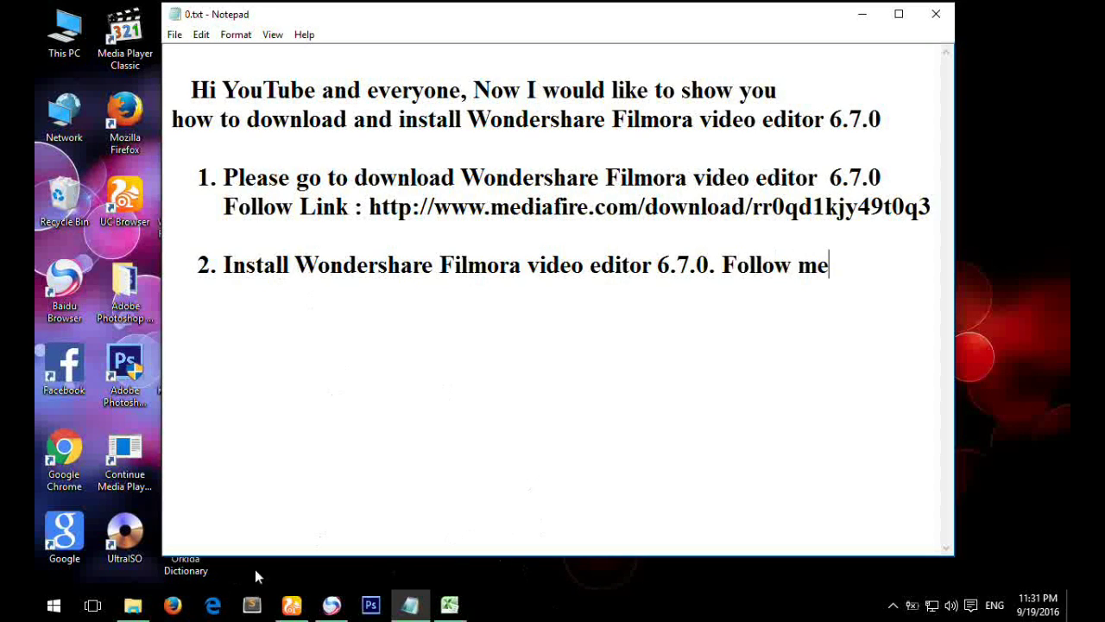
# Step: Minimize the notes, move the extracted Filmora folder and 0.txt to new desktop spots, and open the folder
pyautogui.click(862, 14)
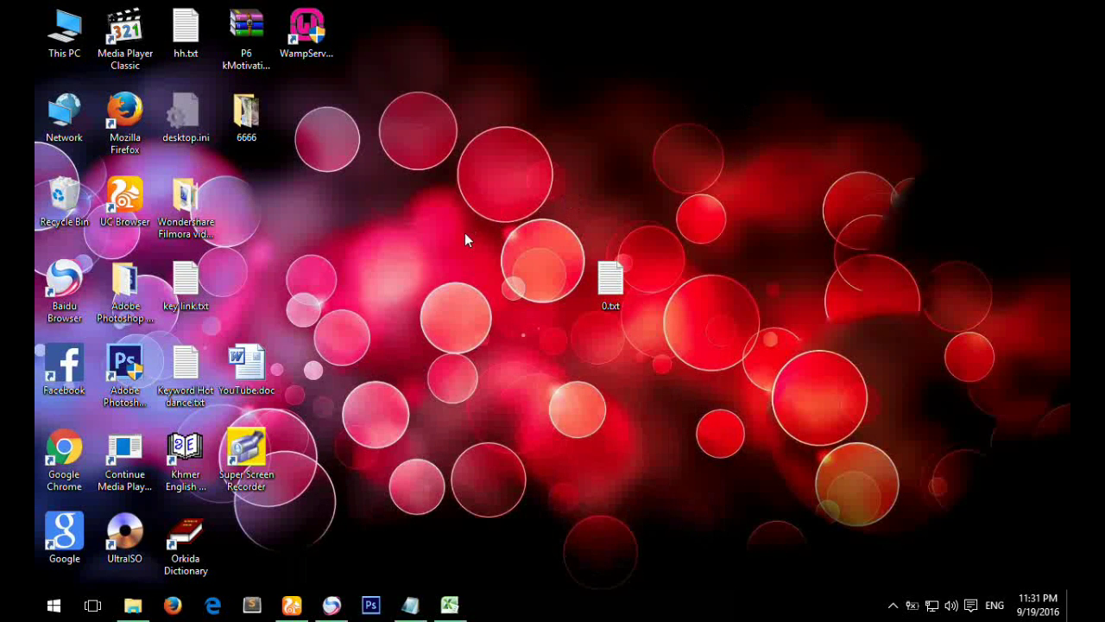
pyautogui.moveTo(201, 211); pyautogui.dragTo(576, 149)
pyautogui.moveTo(610, 281); pyautogui.dragTo(246, 283)
pyautogui.doubleClick(563, 116)
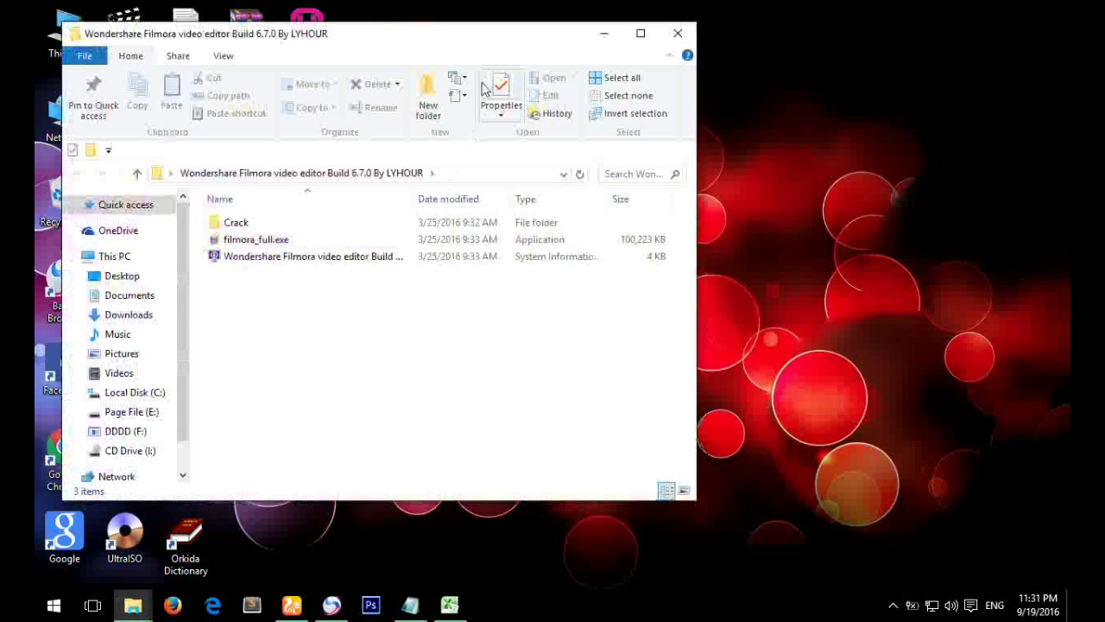
# Step: Run filmora_full.exe from the extracted folder and choose English as the setup language
pyautogui.moveTo(497, 45); pyautogui.dragTo(501, 42)
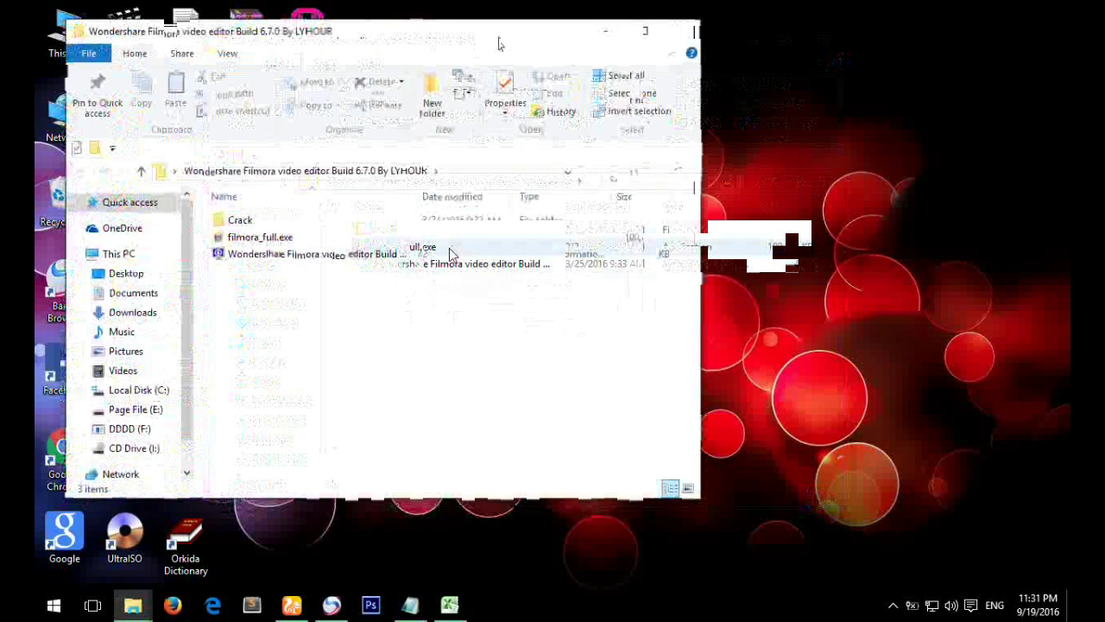
pyautogui.click(449, 247)
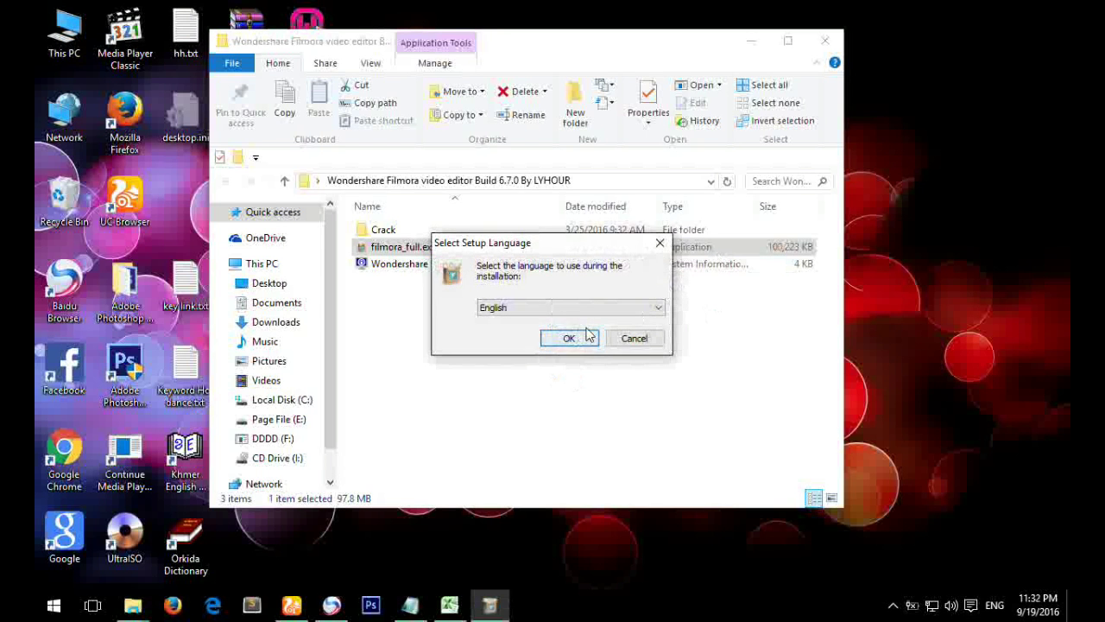
pyautogui.click(579, 338)
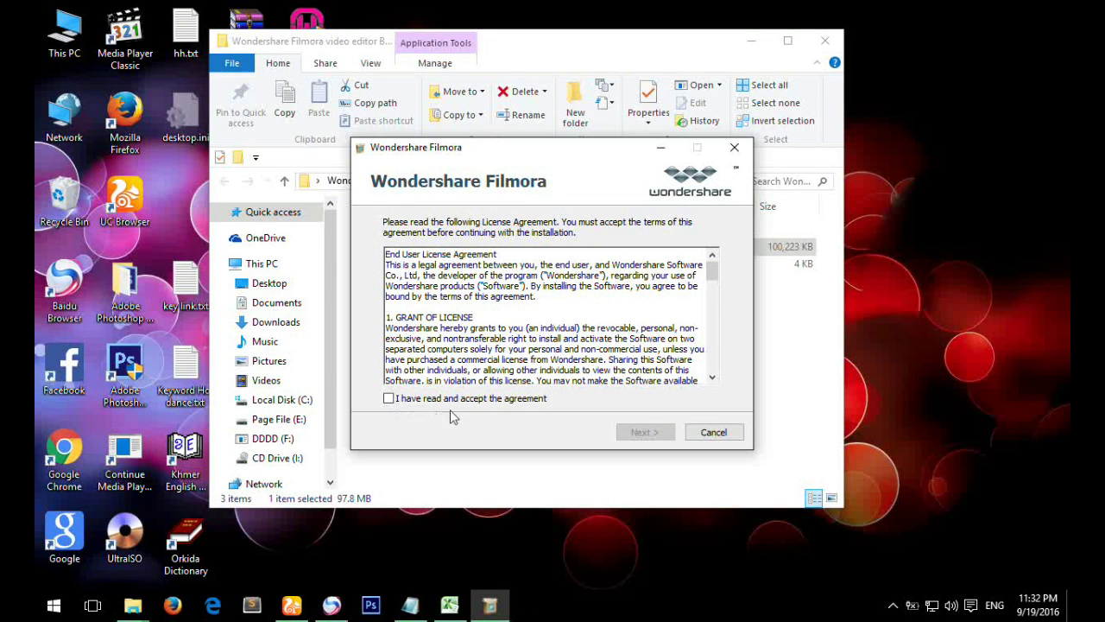
# Step: Accept the license agreement and install Wondershare Filmora into C:\Program Files (x86)\Wondershare\Filmora
pyautogui.click(389, 399)
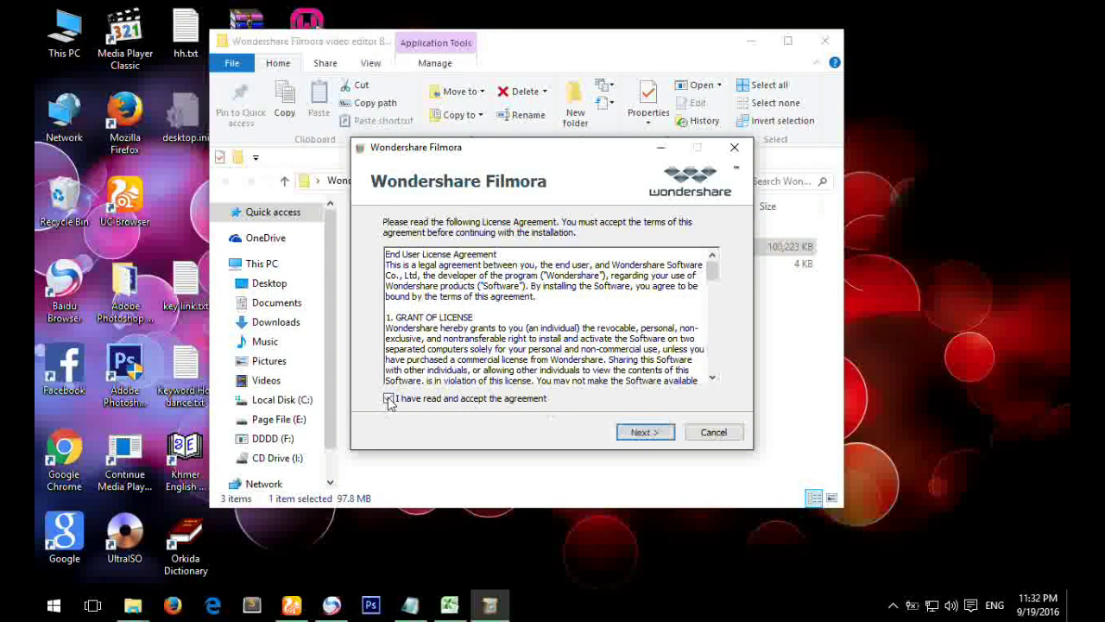
pyautogui.click(646, 433)
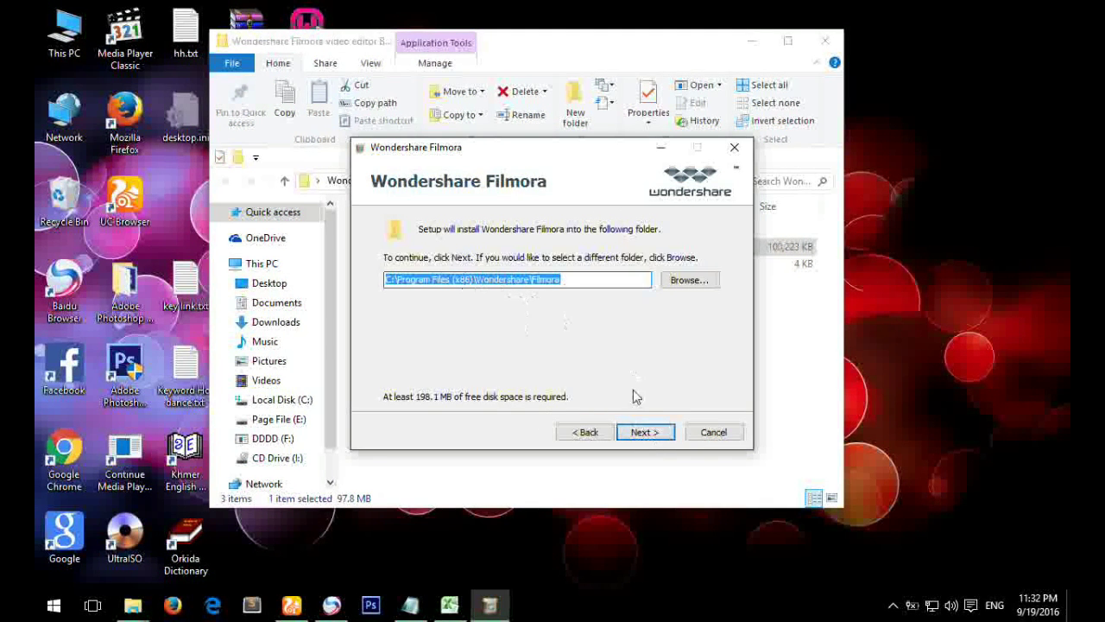
pyautogui.click(645, 432)
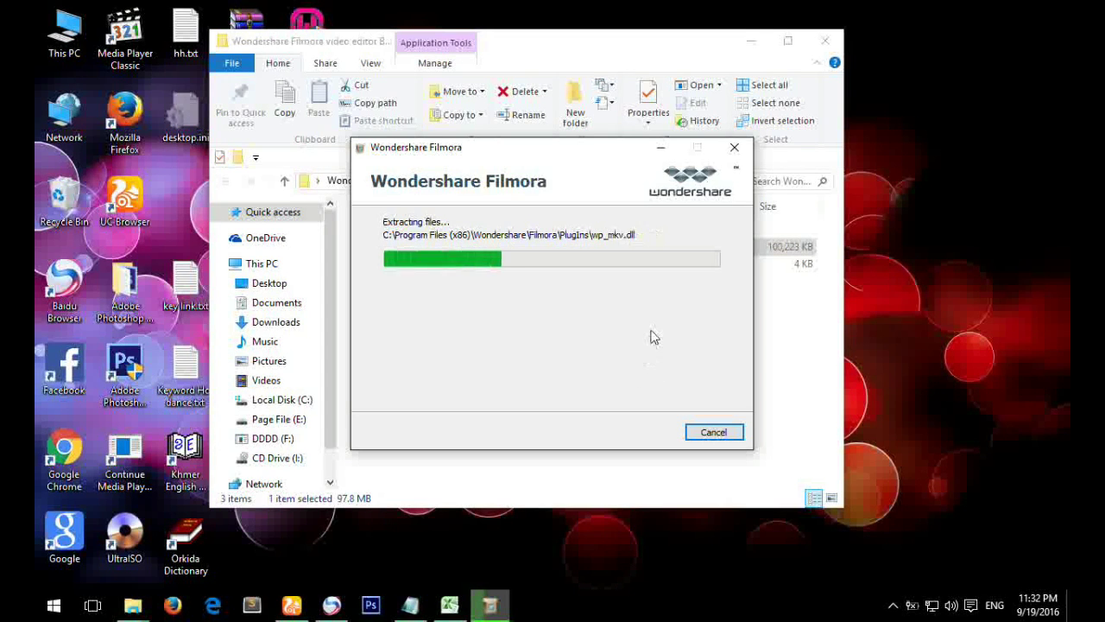
pyautogui.moveTo(557, 148); pyautogui.dragTo(566, 112)
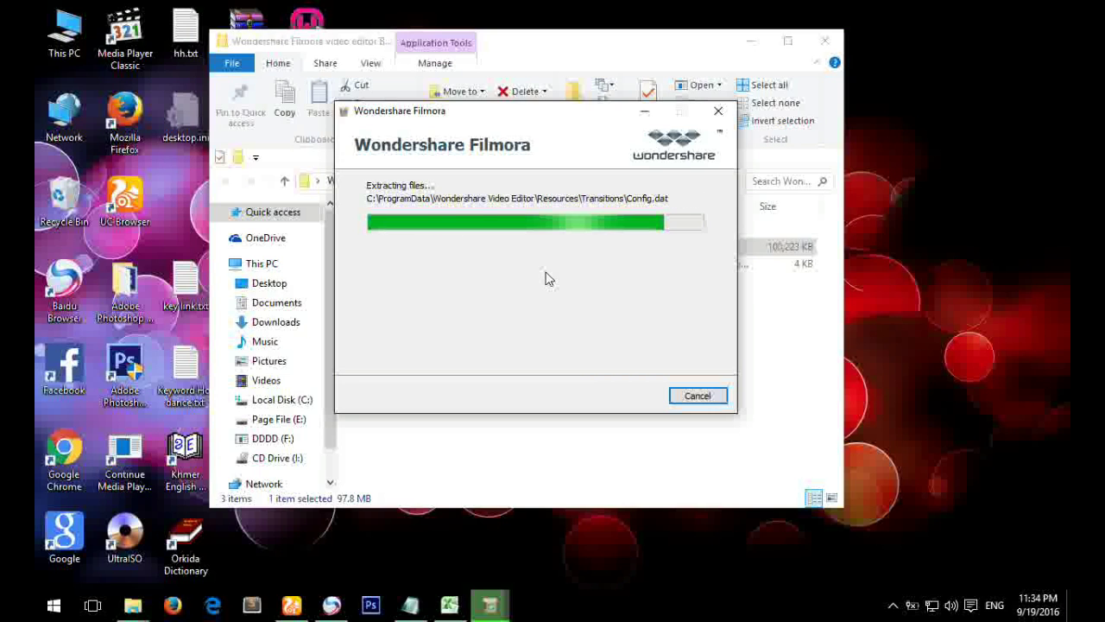
pyautogui.moveTo(544, 115); pyautogui.dragTo(529, 109)
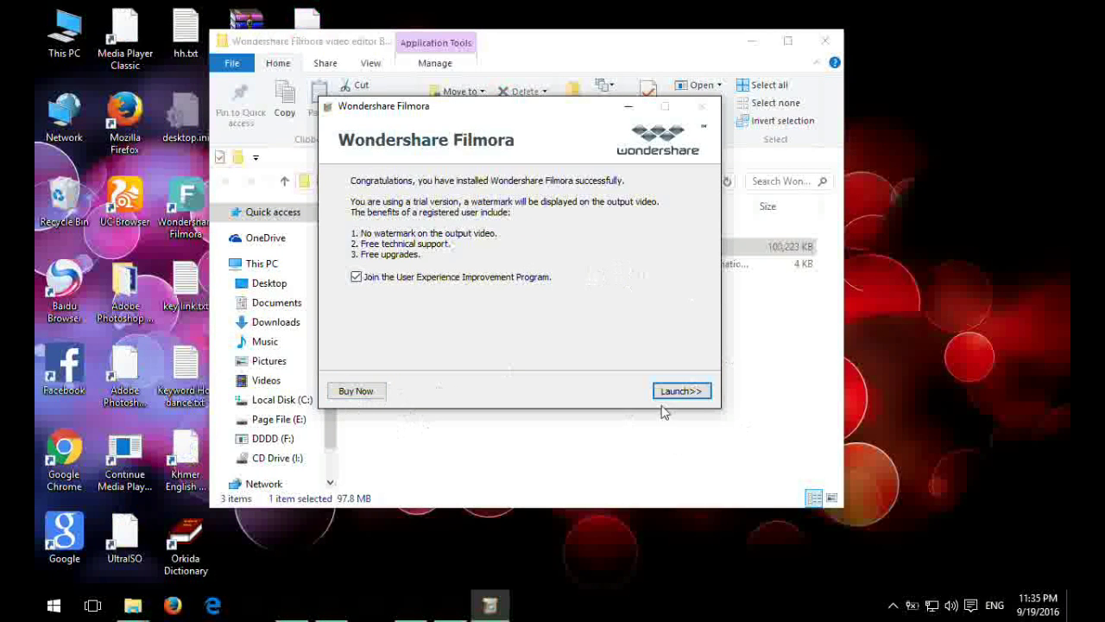
# Step: Finish the setup wizard, start Wondershare Filmora from its desktop shortcut, and clear the installer folder window out of the way
pyautogui.click(687, 390)
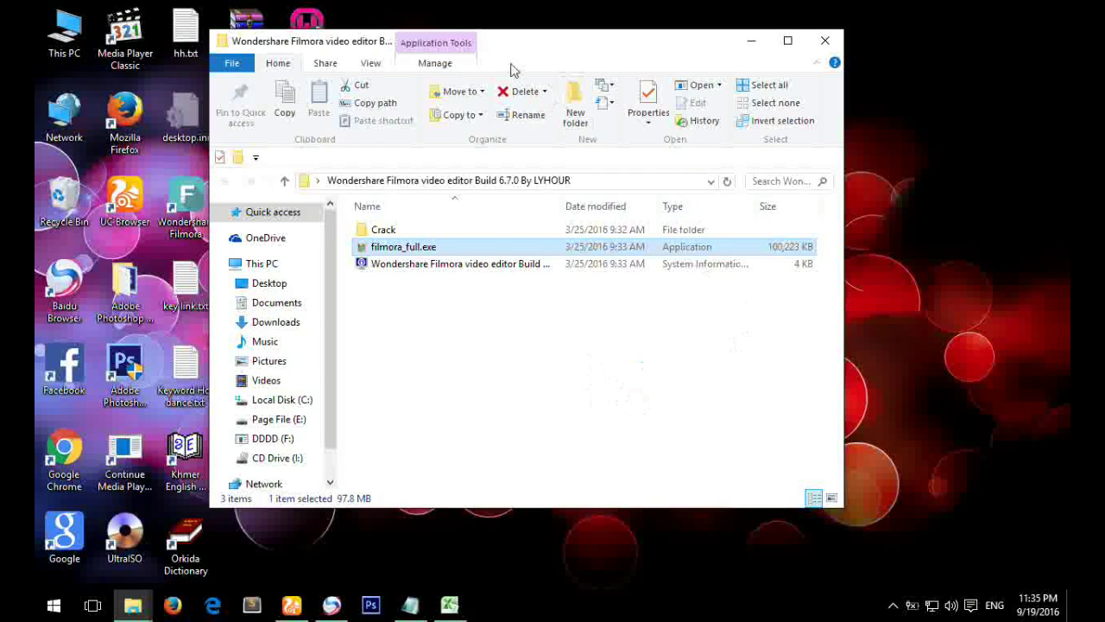
pyautogui.moveTo(510, 69); pyautogui.dragTo(689, 76)
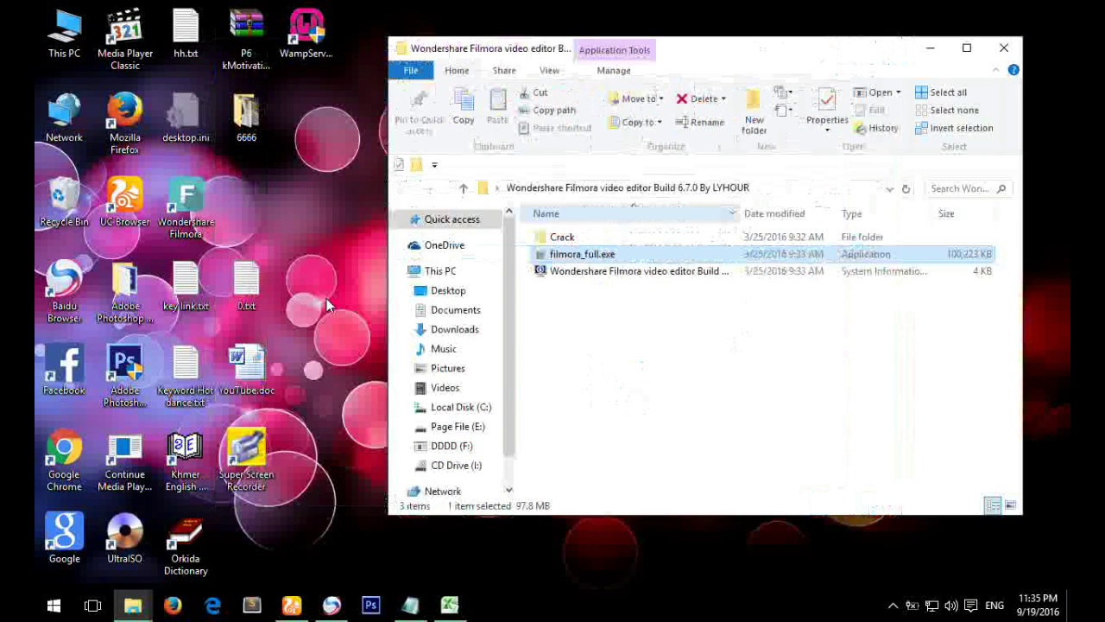
pyautogui.doubleClick(205, 198)
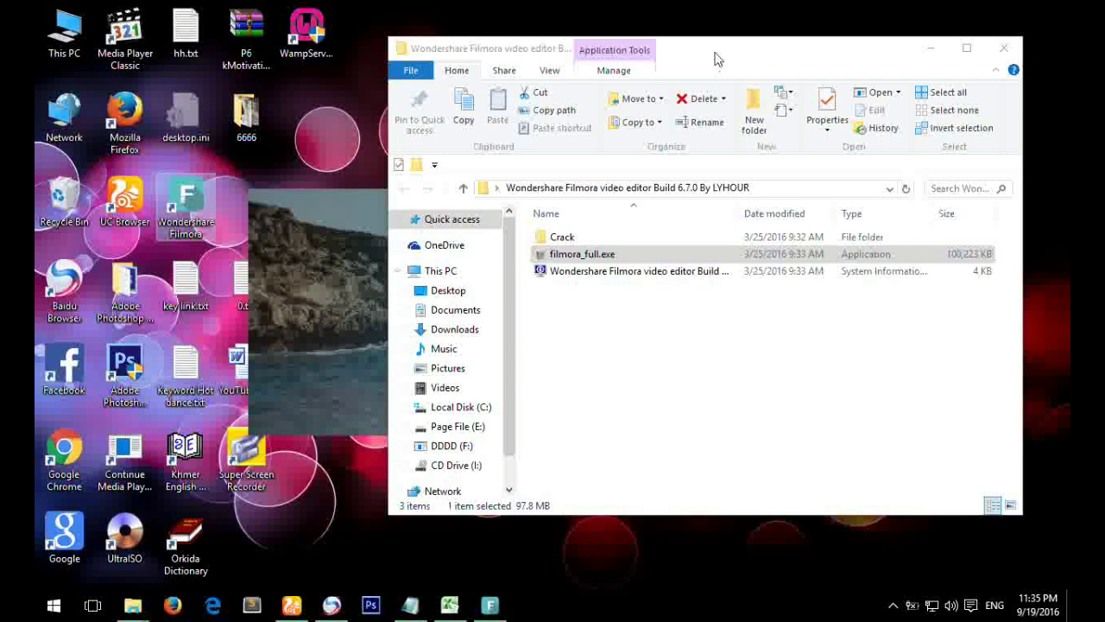
pyautogui.moveTo(603, 58); pyautogui.dragTo(704, 76)
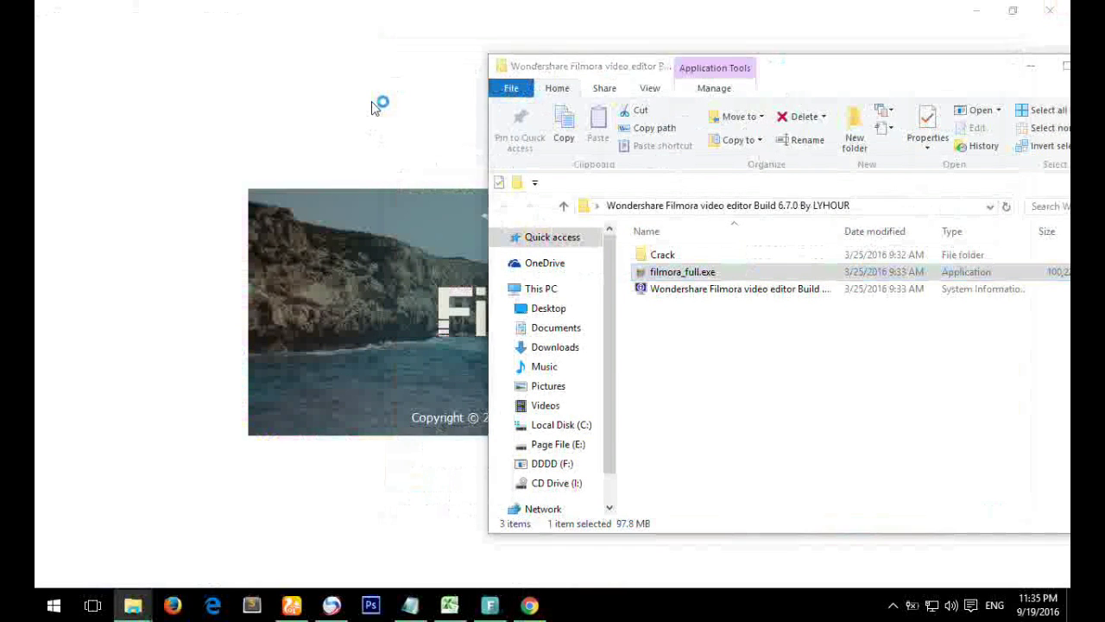
pyautogui.click(932, 66)
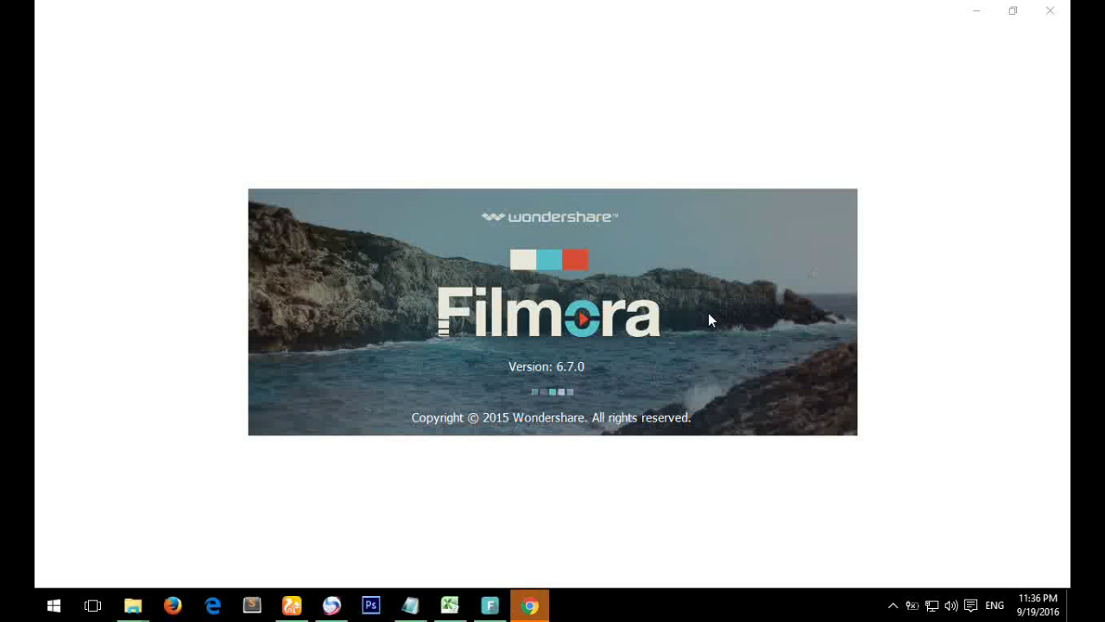
# Step: Enter Filmora's Full Feature Mode and open the software registration form from the trial notice
pyautogui.moveTo(530, 604)
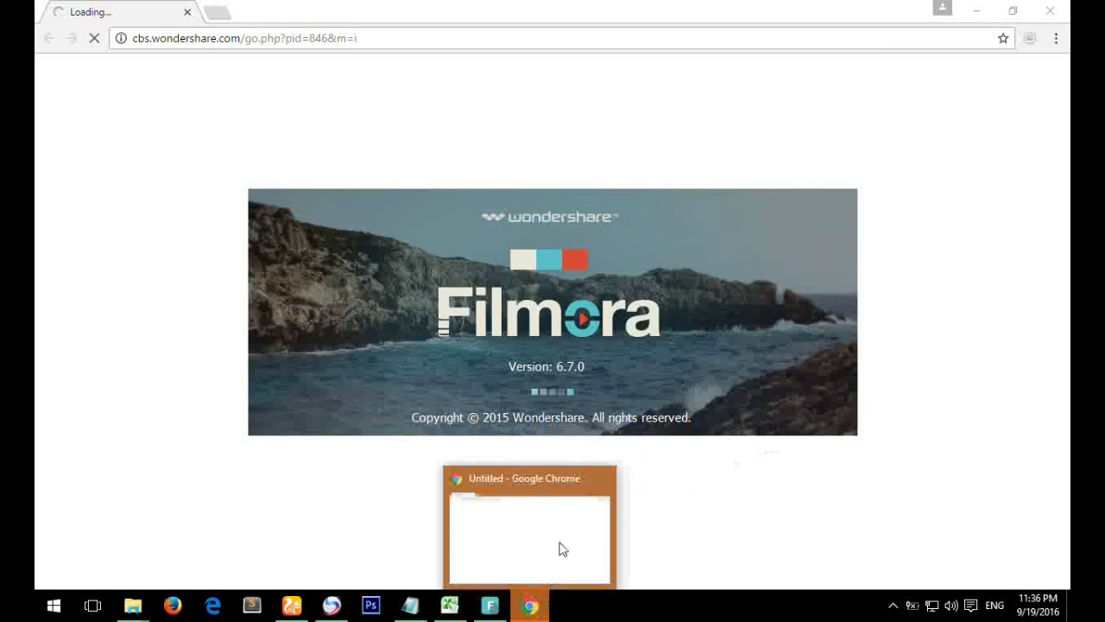
pyautogui.click(562, 548)
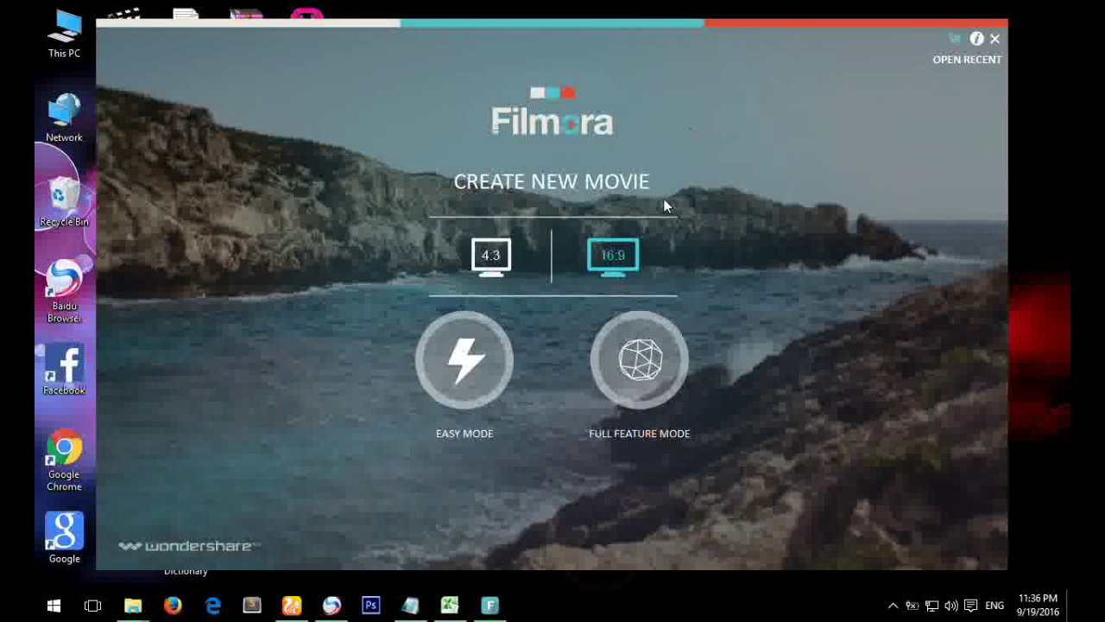
pyautogui.click(660, 371)
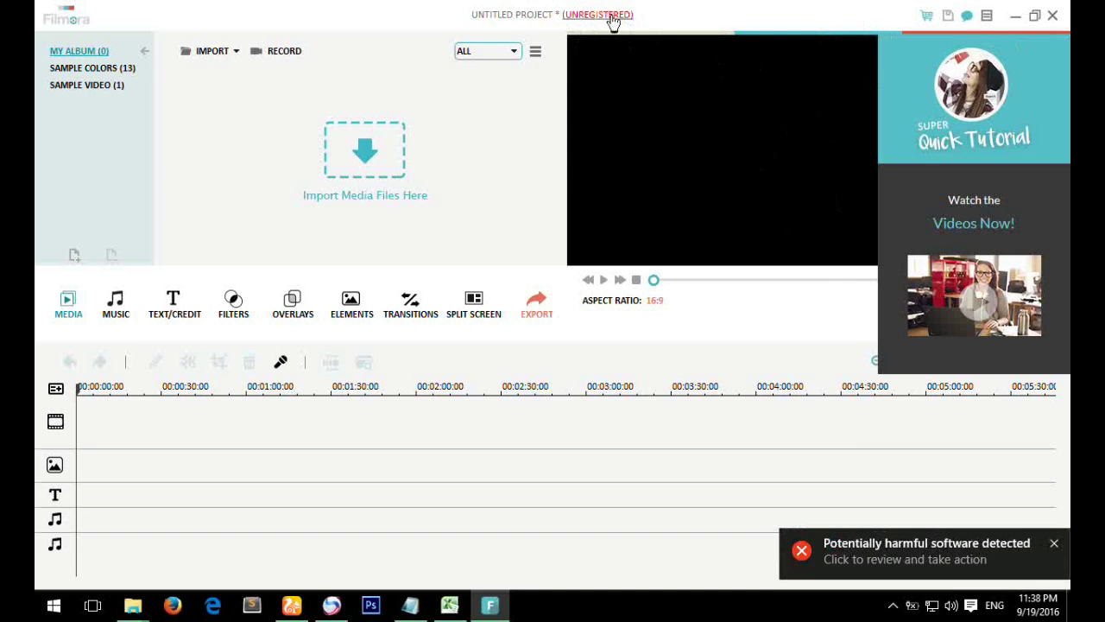
pyautogui.click(609, 15)
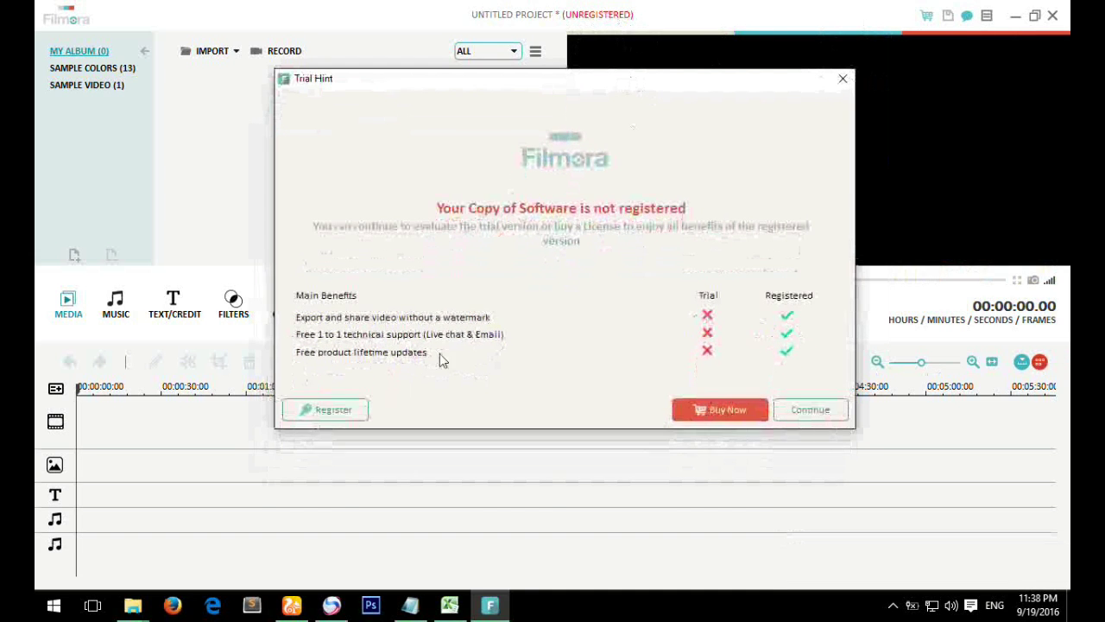
pyautogui.click(333, 411)
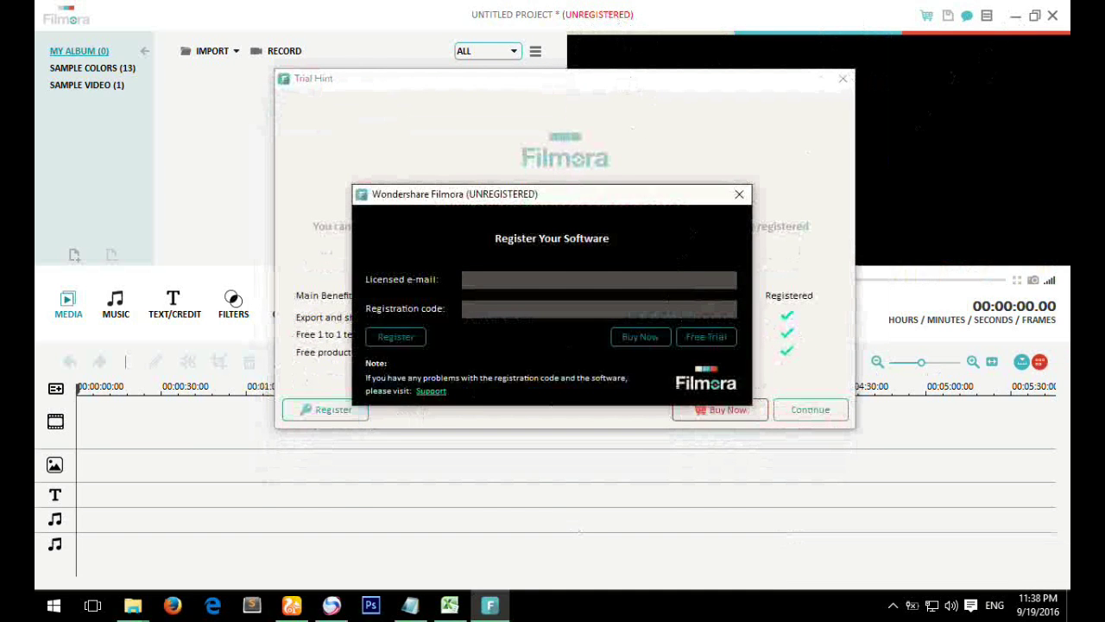
# Step: Open the Crack folder inside the extracted Filmora folder and check the Filmora.exe and WS_Log.dll files
pyautogui.click(133, 604)
pyautogui.click(280, 523)
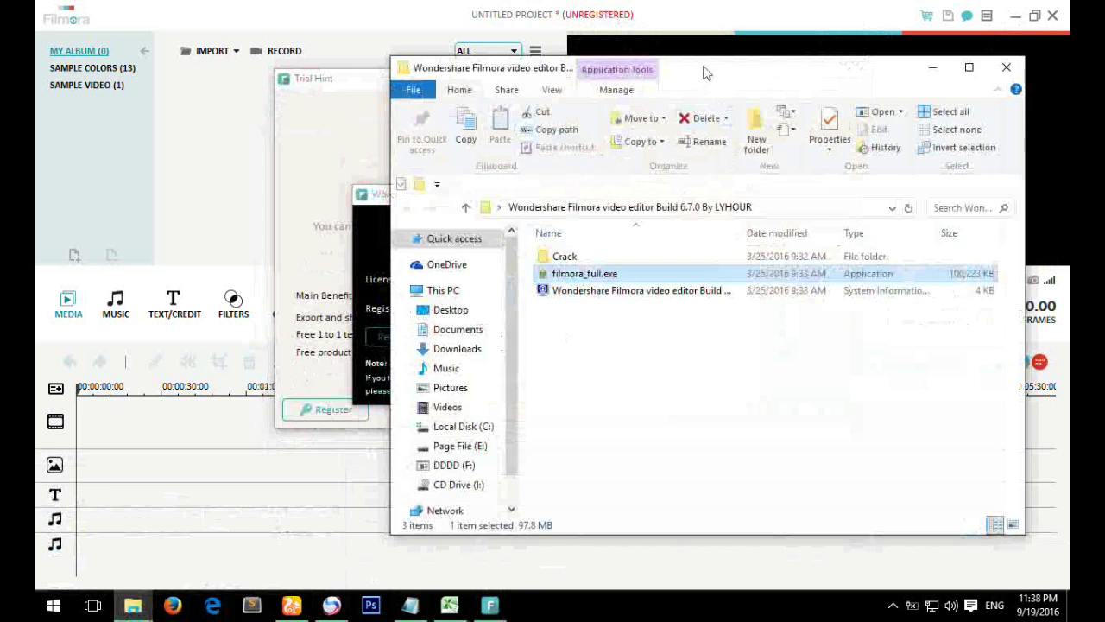
pyautogui.moveTo(703, 70); pyautogui.dragTo(863, 54)
pyautogui.doubleClick(748, 246)
pyautogui.moveTo(784, 54); pyautogui.dragTo(808, 52)
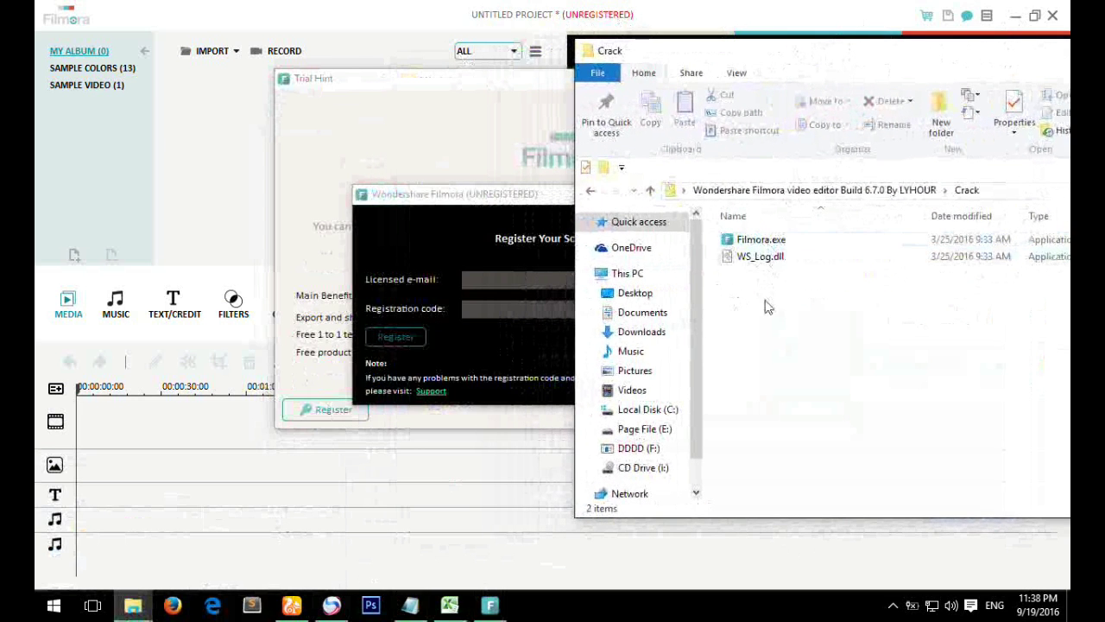
pyautogui.moveTo(763, 290); pyautogui.dragTo(763, 237)
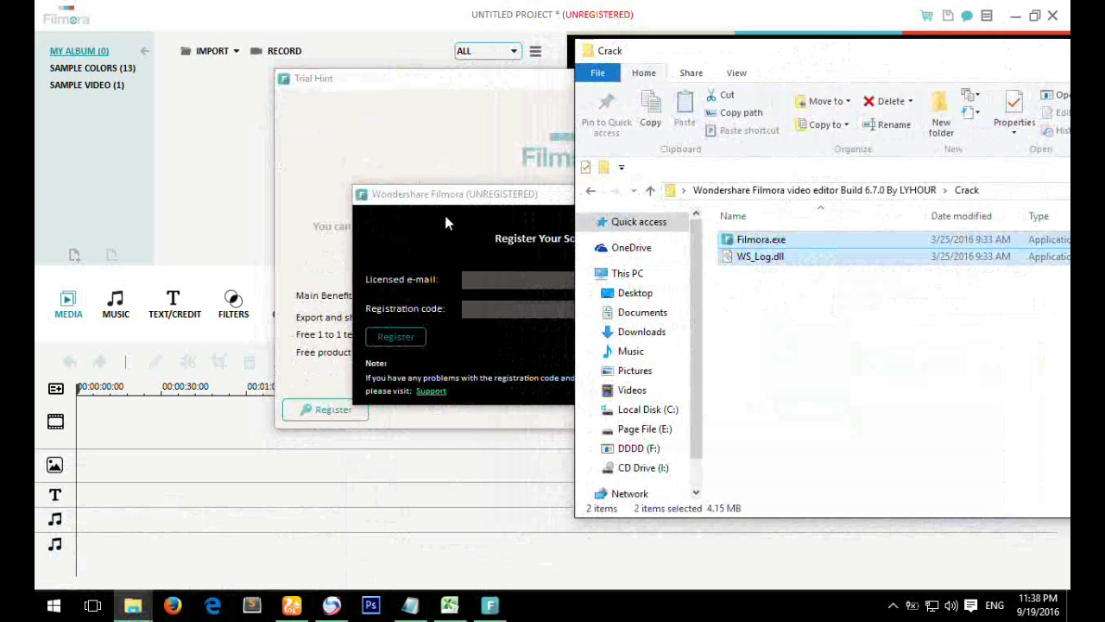
pyautogui.click(493, 82)
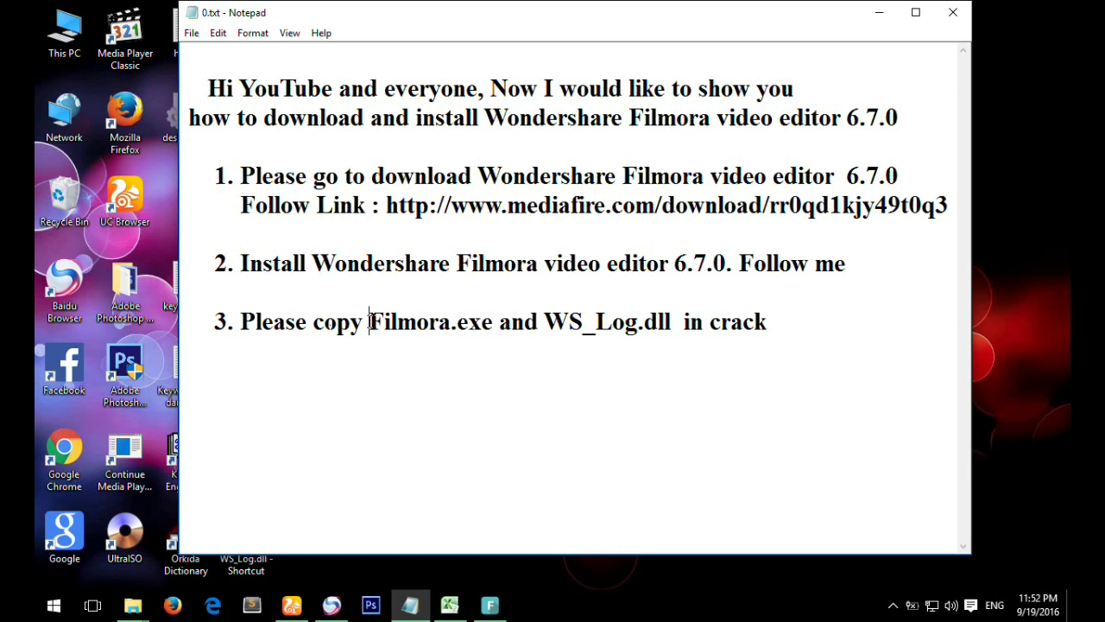
# Step: Review point 3 of the 0.txt notes, highlighting the file names Filmora.exe and WS_Log.dll
pyautogui.moveTo(371, 321); pyautogui.dragTo(637, 323)
pyautogui.click(498, 322)
pyautogui.click(599, 323)
pyautogui.click(657, 321)
pyautogui.moveTo(672, 321); pyautogui.dragTo(370, 322)
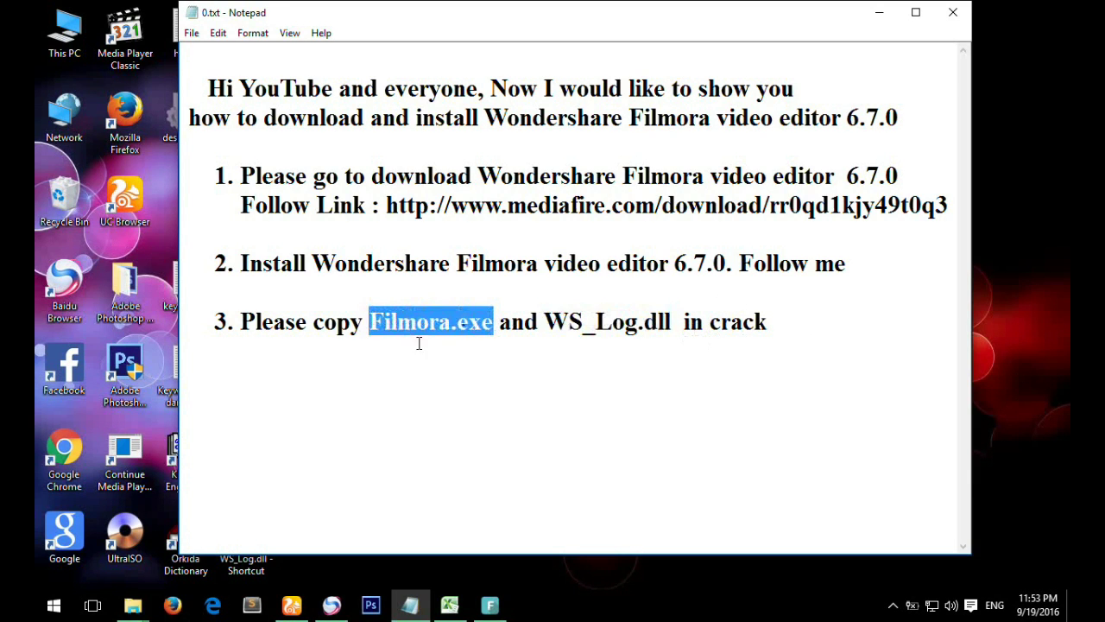
pyautogui.click(444, 322)
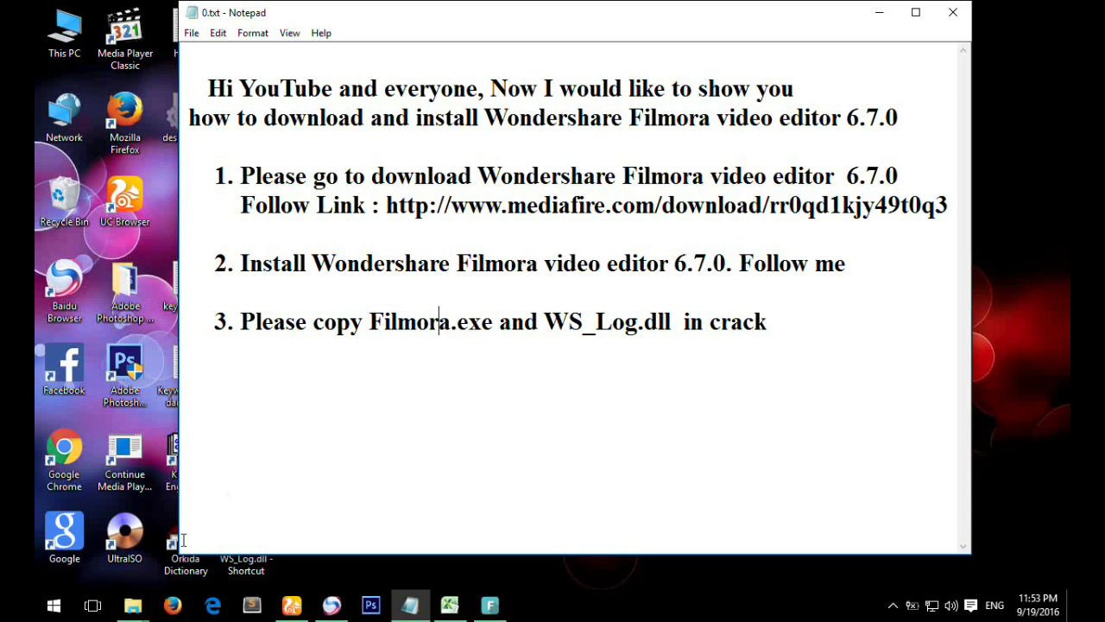
# Step: Copy Filmora.exe and WS_Log.dll from the Crack subfolder of the extracted Filmora folder
pyautogui.moveTo(133, 604)
pyautogui.click(276, 518)
pyautogui.moveTo(657, 35); pyautogui.dragTo(599, 26)
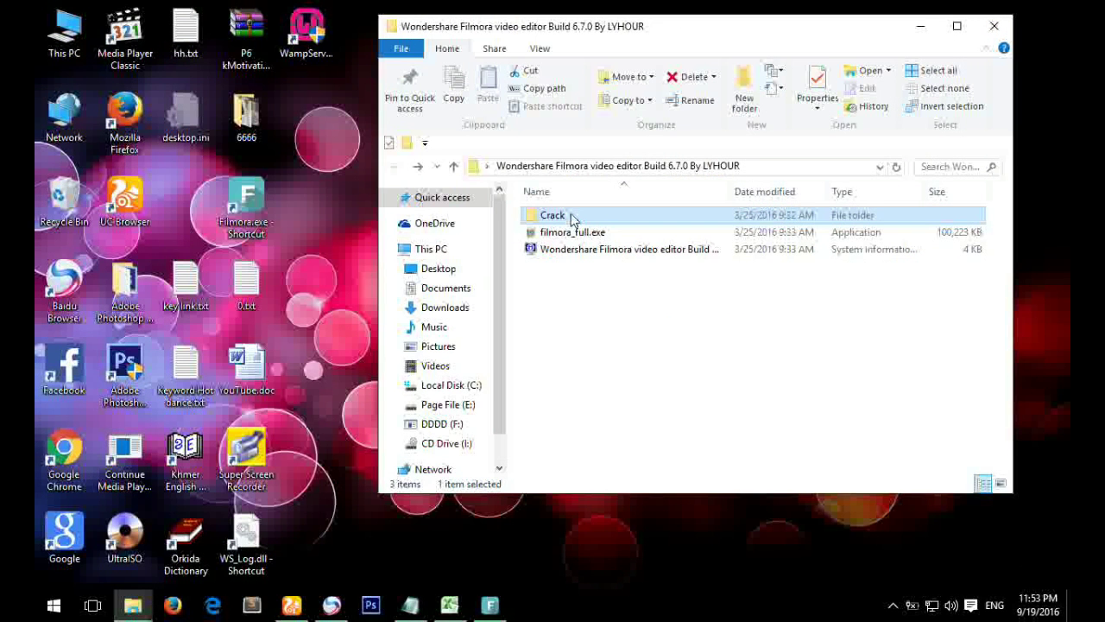
pyautogui.doubleClick(572, 220)
pyautogui.moveTo(555, 257); pyautogui.dragTo(579, 217)
pyautogui.rightClick(588, 218)
pyautogui.click(656, 392)
pyautogui.click(651, 360)
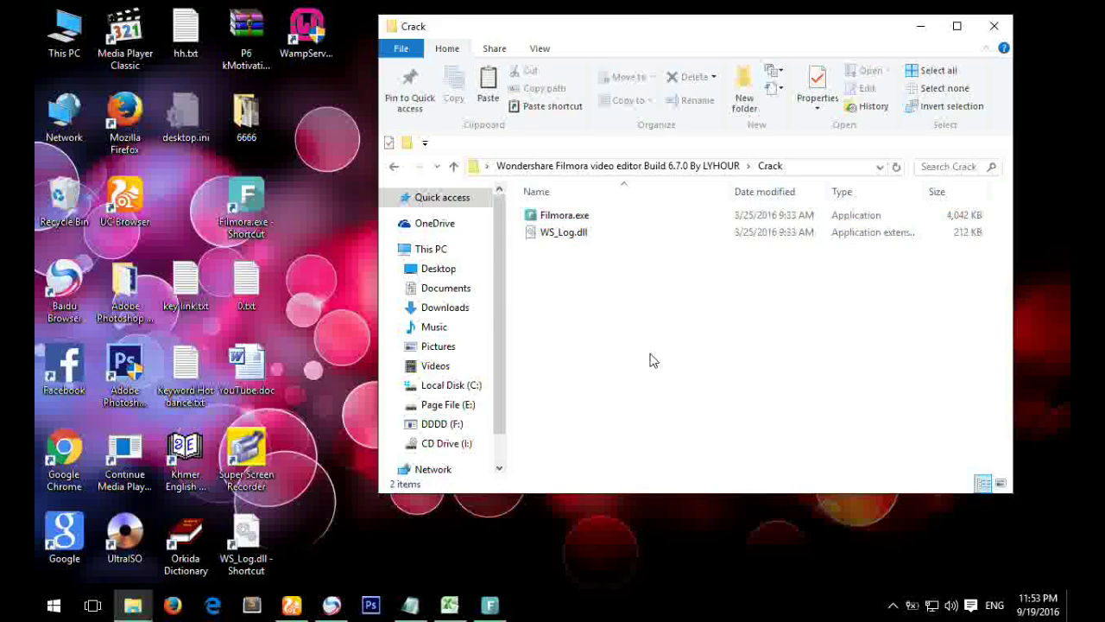
# Step: Open the installation folder C:\Program Files (x86)\Wondershare\Filmora, starting from This PC
pyautogui.click(317, 155)
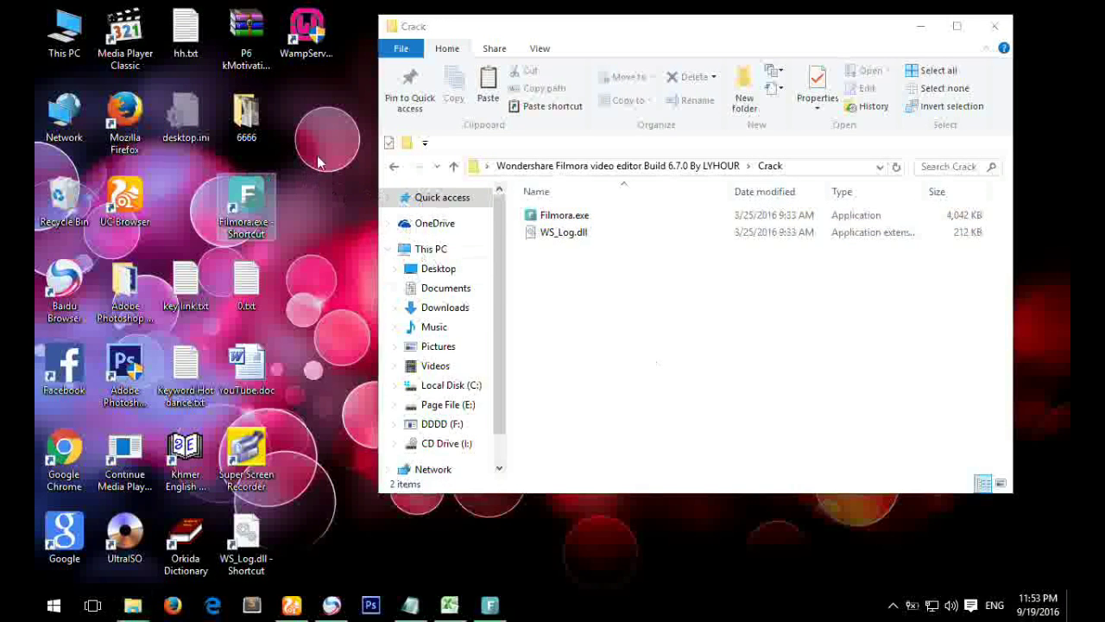
pyautogui.rightClick(249, 191)
pyautogui.doubleClick(64, 34)
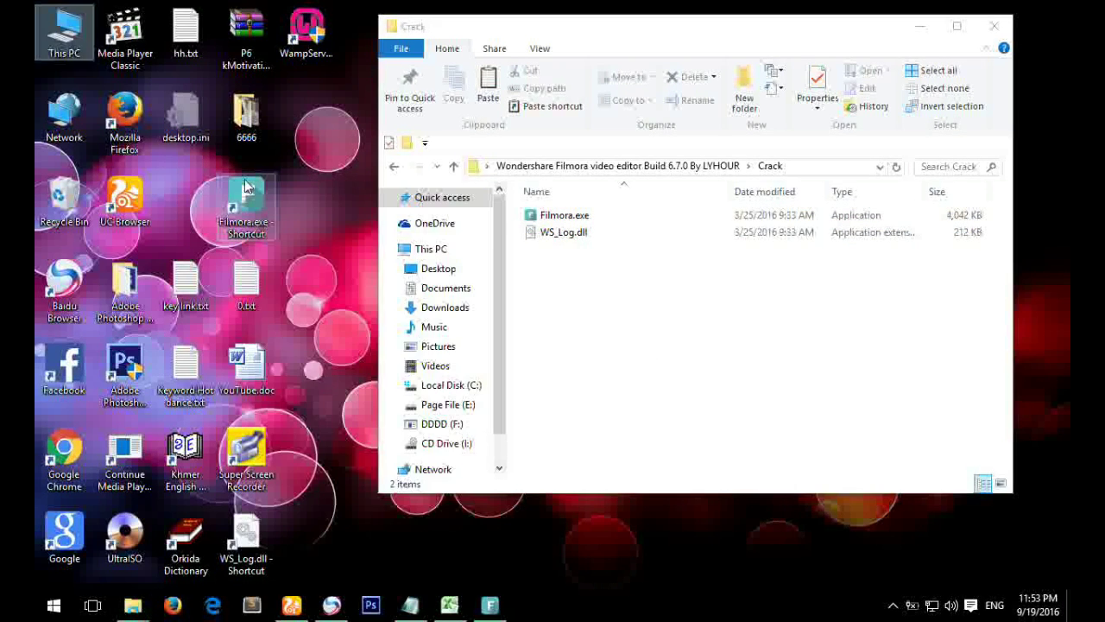
pyautogui.doubleClick(735, 25)
pyautogui.doubleClick(395, 326)
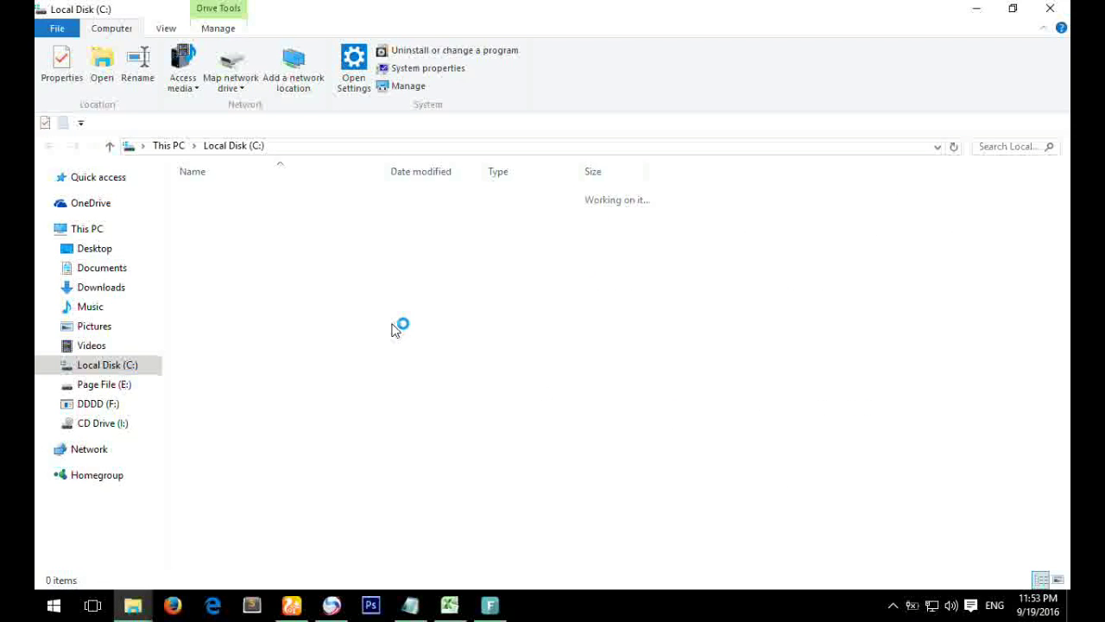
pyautogui.doubleClick(308, 329)
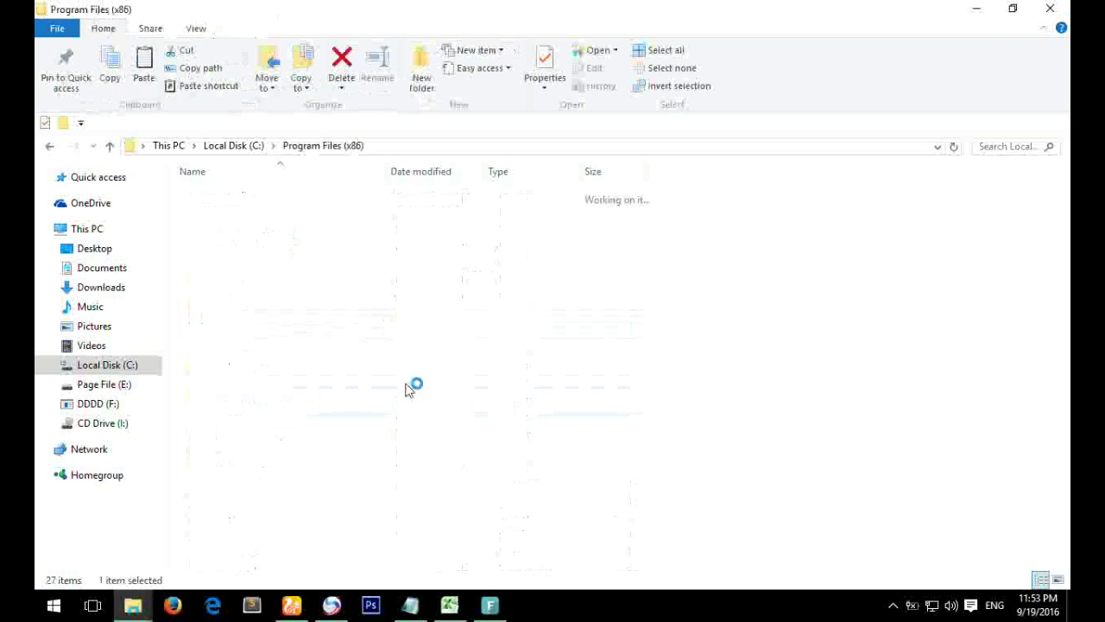
pyautogui.scroll(-2, 354, 363)
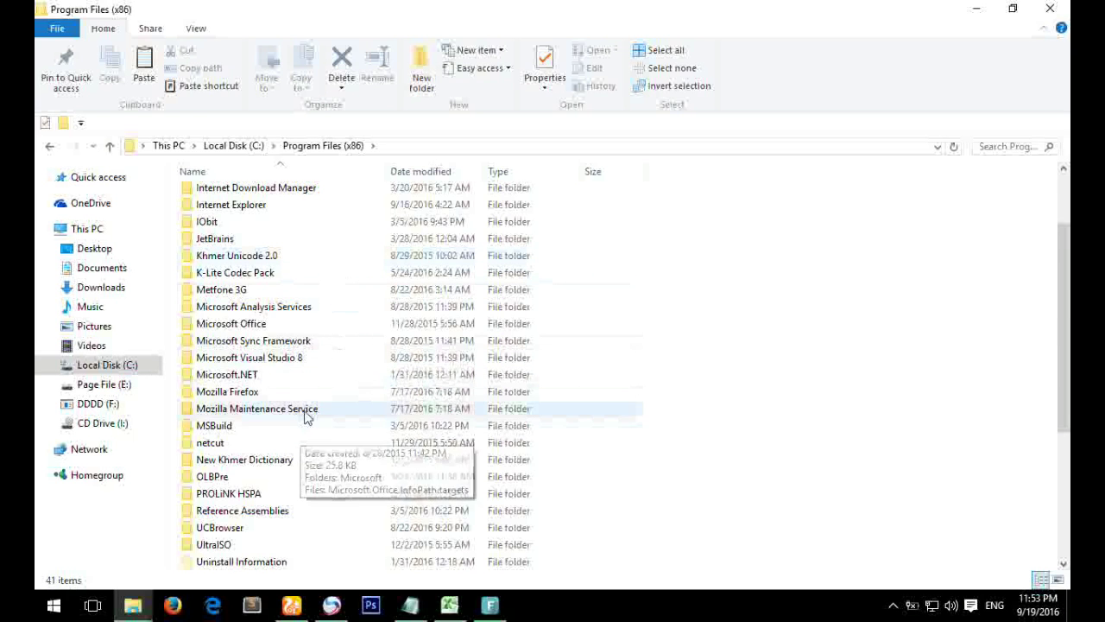
pyautogui.scroll(-5, 340, 380)
pyautogui.doubleClick(346, 527)
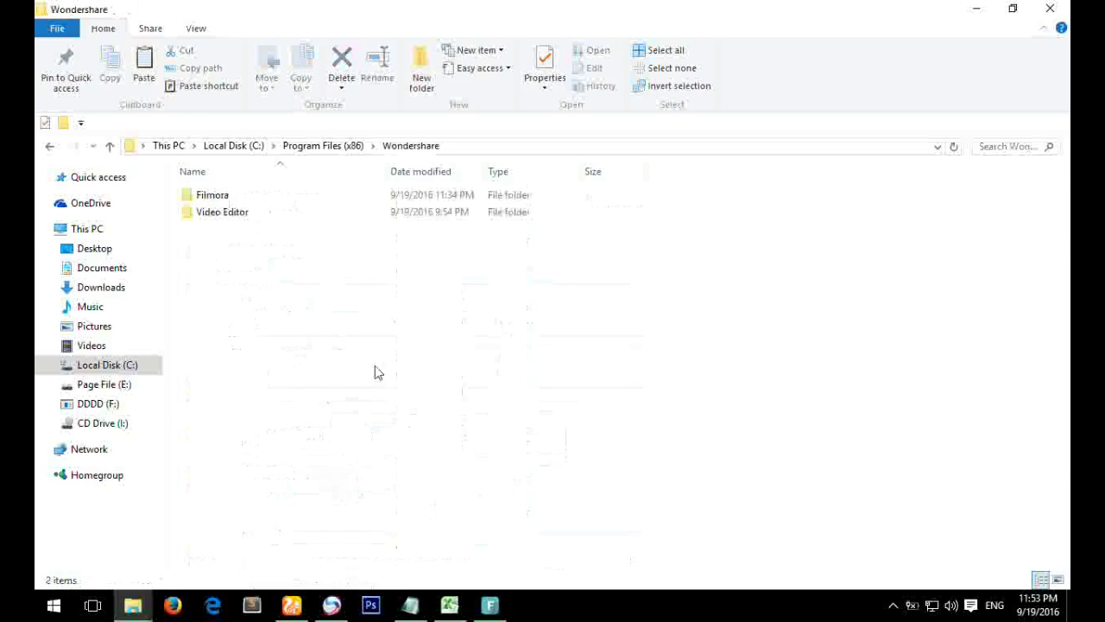
pyautogui.doubleClick(235, 196)
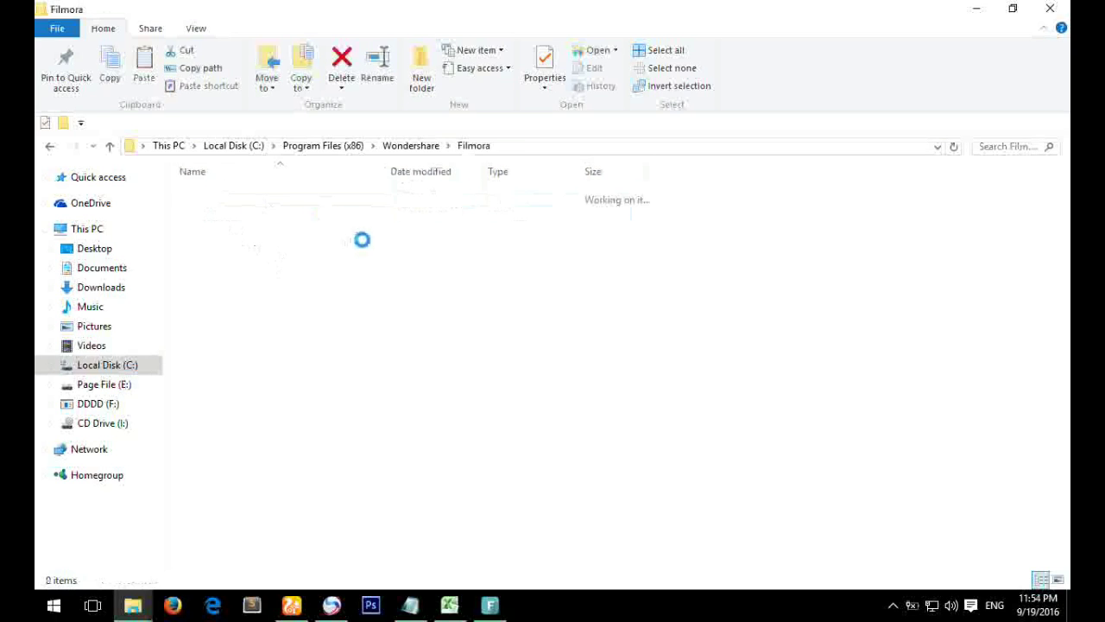
# Step: Paste the copied Filmora.exe and WS_Log.dll into the Filmora installation folder and answer the copy prompts
pyautogui.scroll(-8, 730, 314)
pyautogui.rightClick(732, 311)
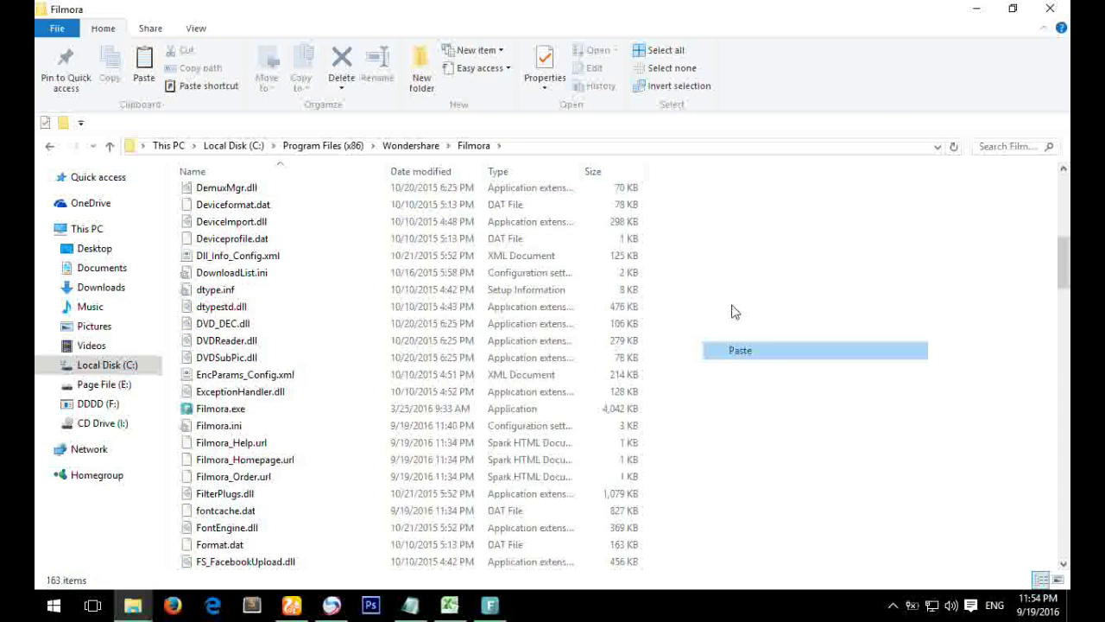
pyautogui.click(734, 350)
pyautogui.click(656, 177)
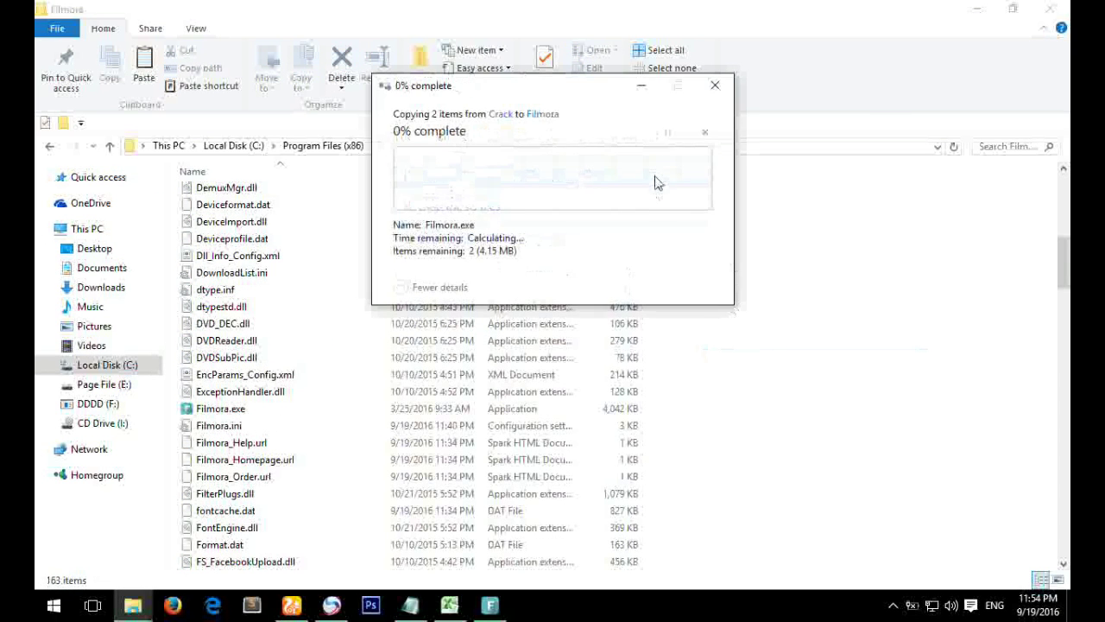
pyautogui.click(574, 261)
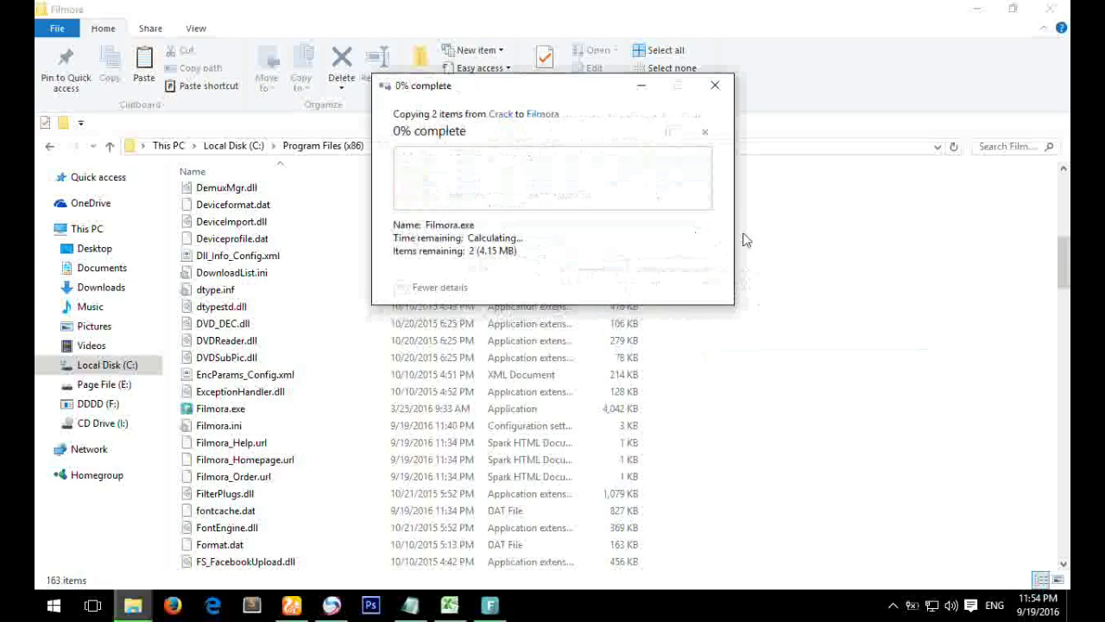
# Step: Send Filmora.exe from the installation folder to the desktop as a shortcut and return to the desktop
pyautogui.scroll(1, 752, 291)
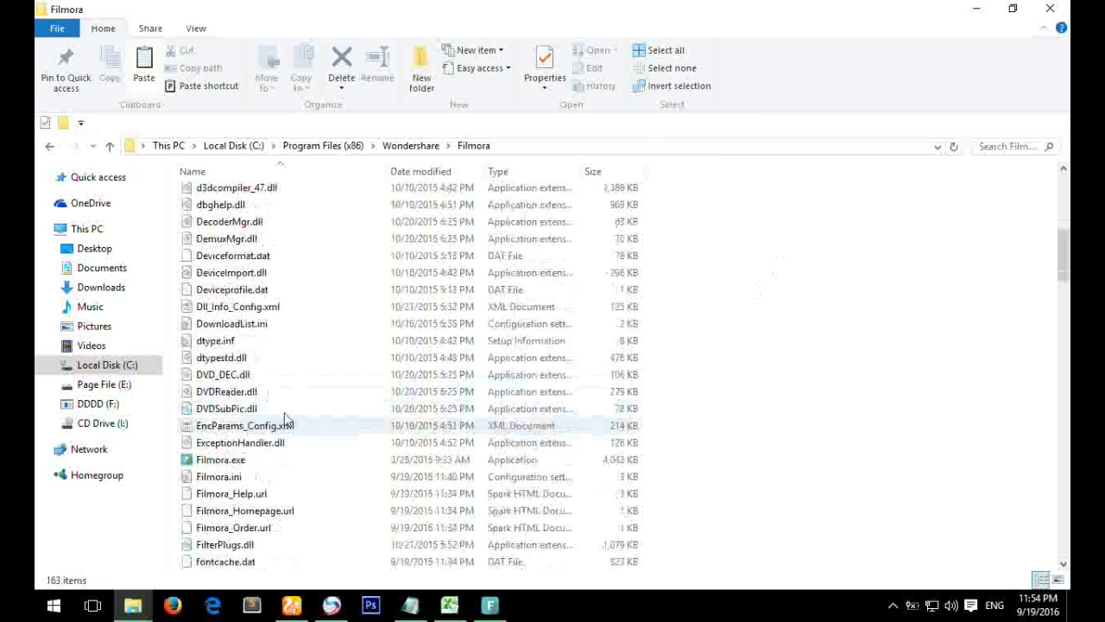
pyautogui.click(249, 464)
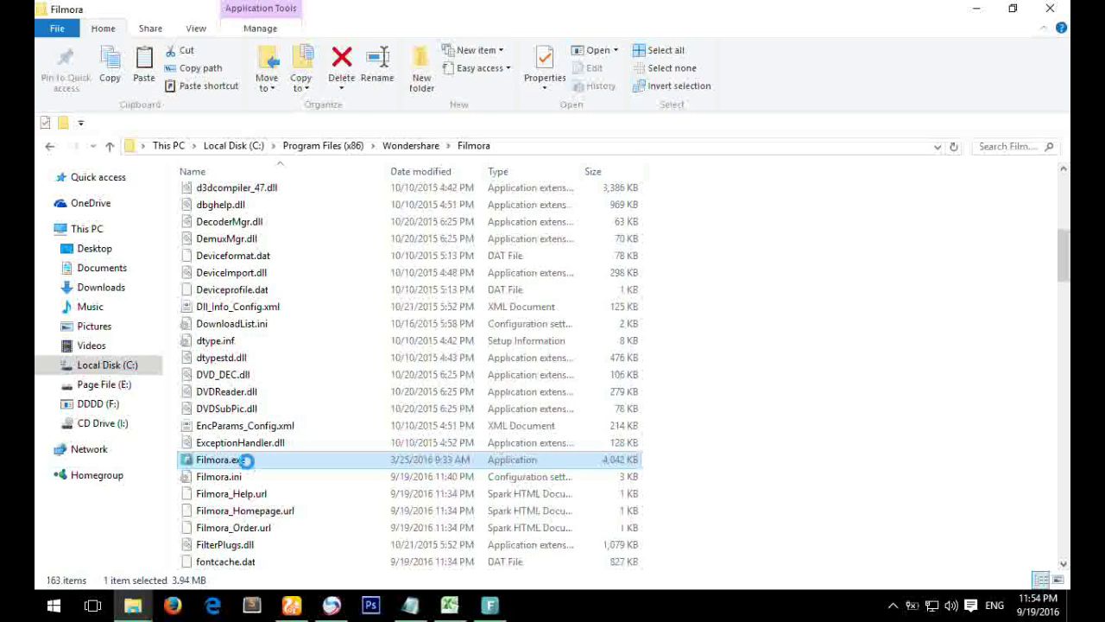
pyautogui.rightClick(247, 460)
pyautogui.moveTo(432, 307)
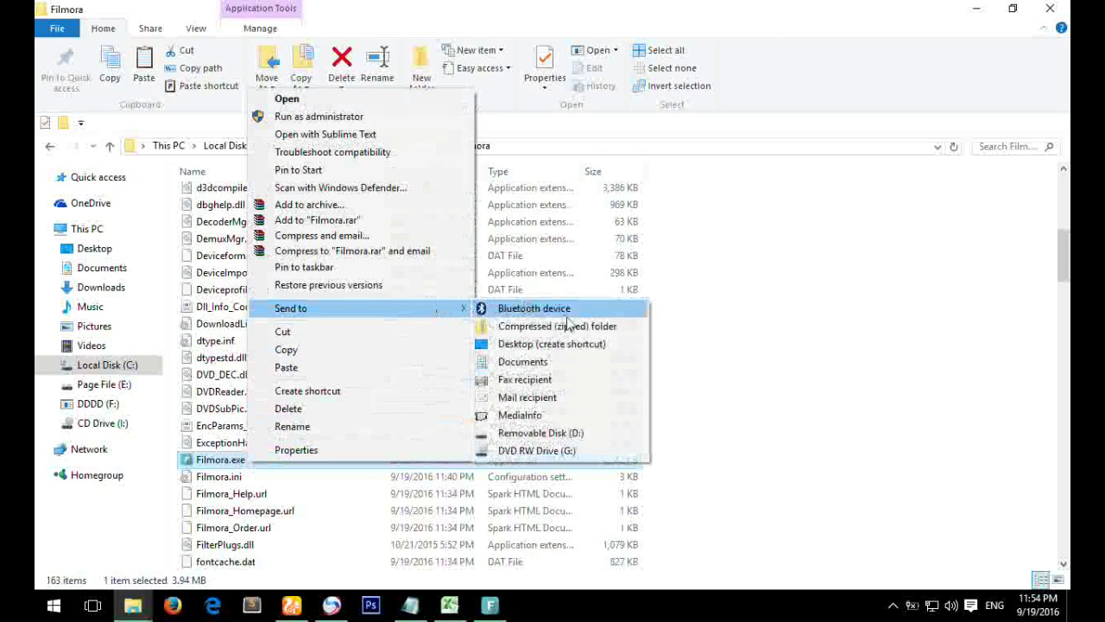
pyautogui.click(551, 344)
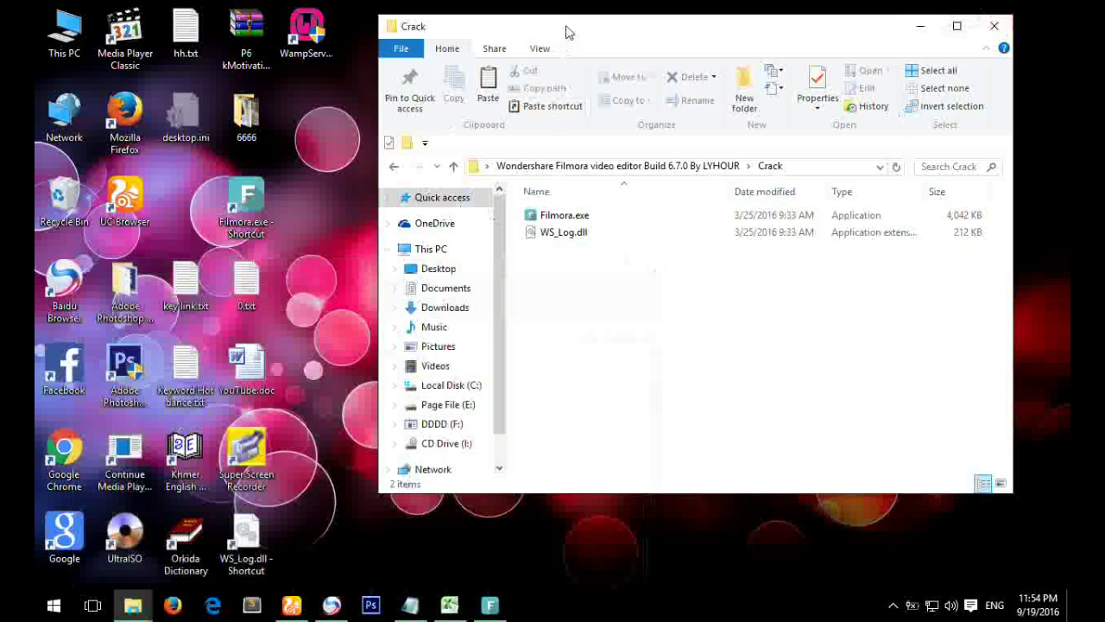
pyautogui.moveTo(567, 32); pyautogui.dragTo(596, 47)
pyautogui.click(310, 221)
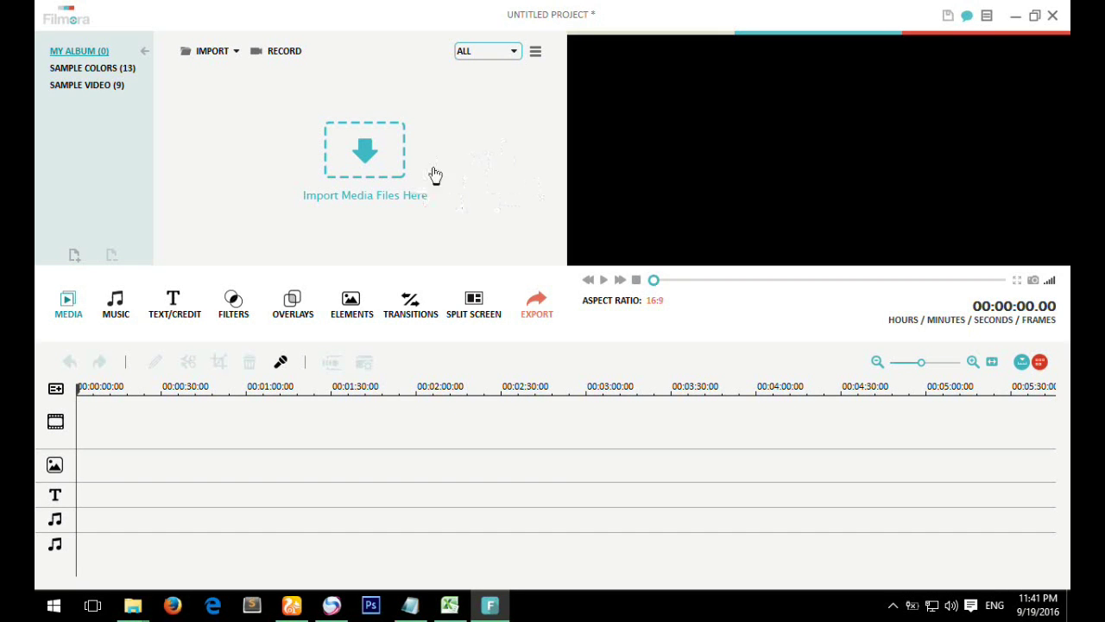
# Step: Browse Filmora's music library, including the Young & Bright category, and look through the text and credit presets
pyautogui.click(116, 303)
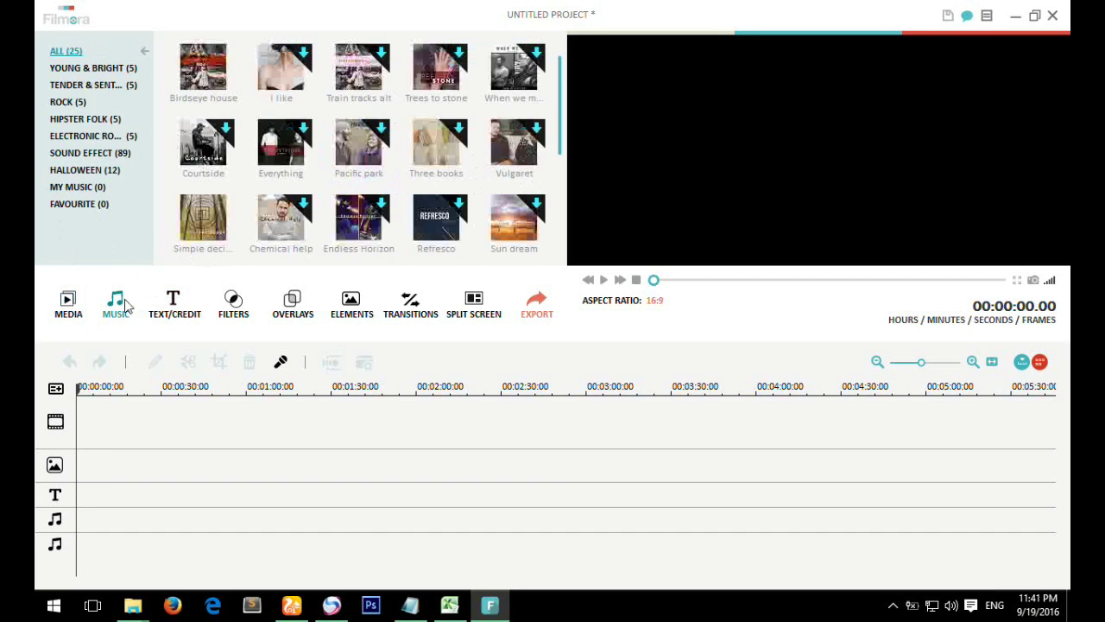
pyautogui.moveTo(563, 148); pyautogui.dragTo(562, 108)
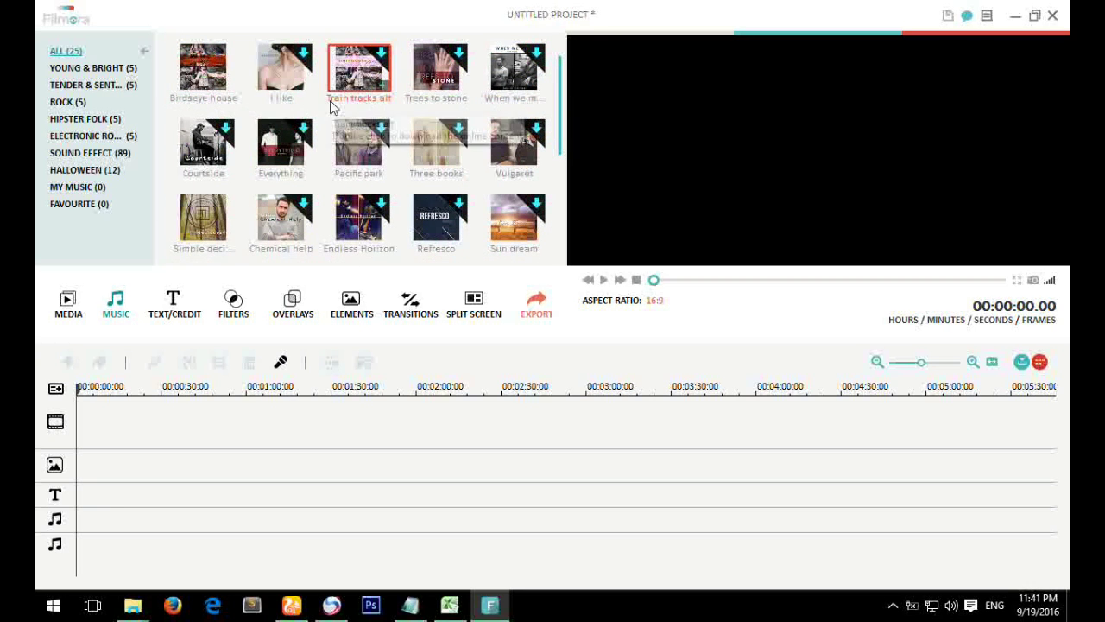
pyautogui.click(105, 71)
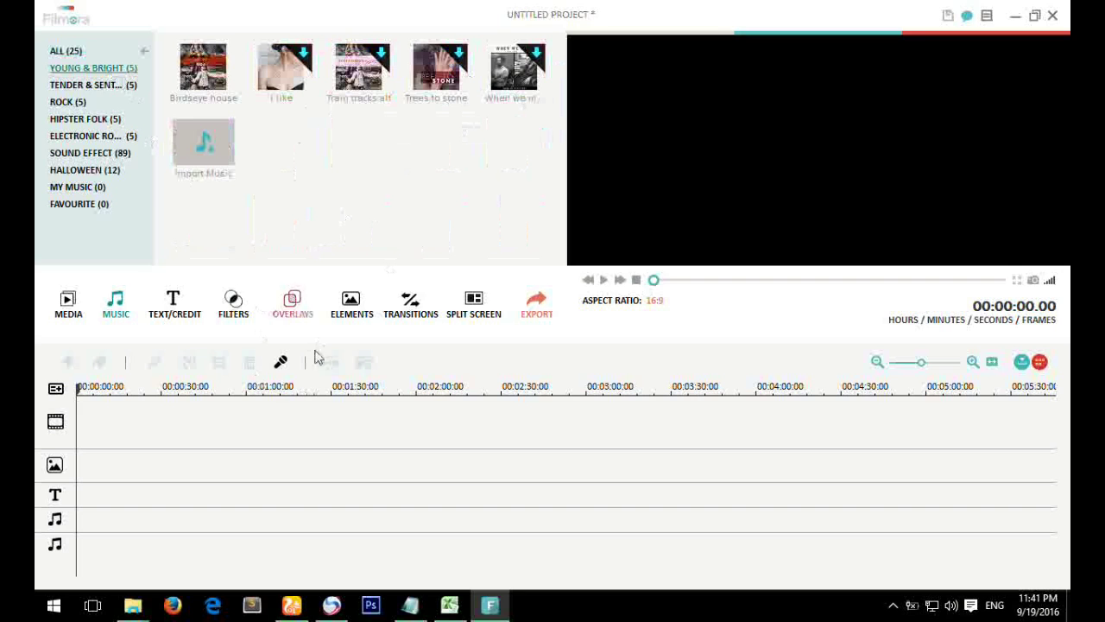
pyautogui.click(107, 86)
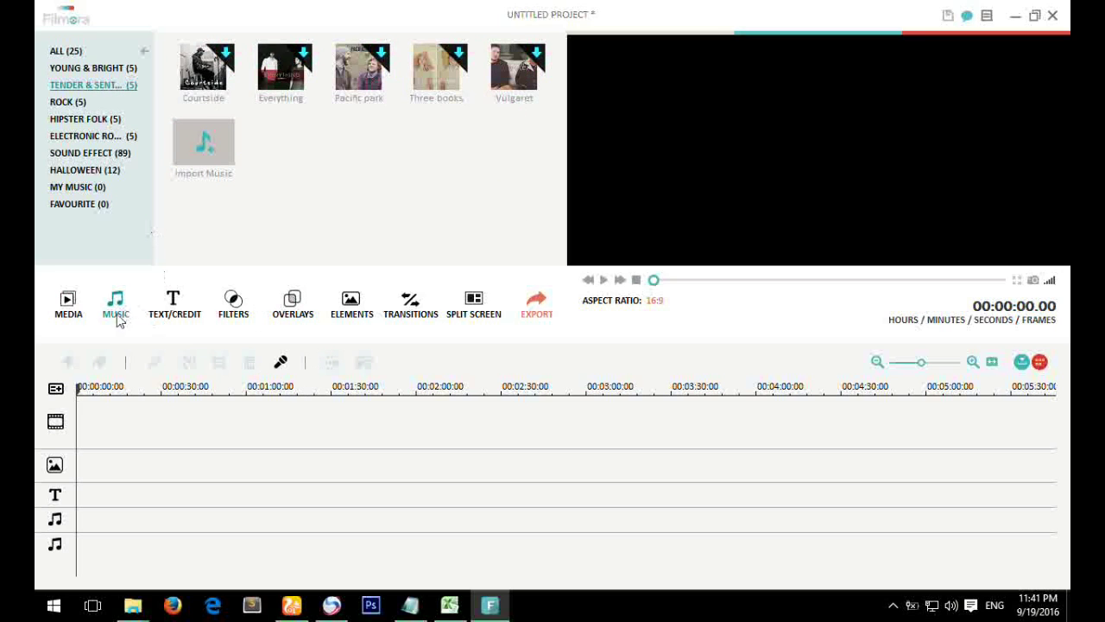
pyautogui.click(173, 302)
pyautogui.moveTo(560, 78); pyautogui.dragTo(572, 147)
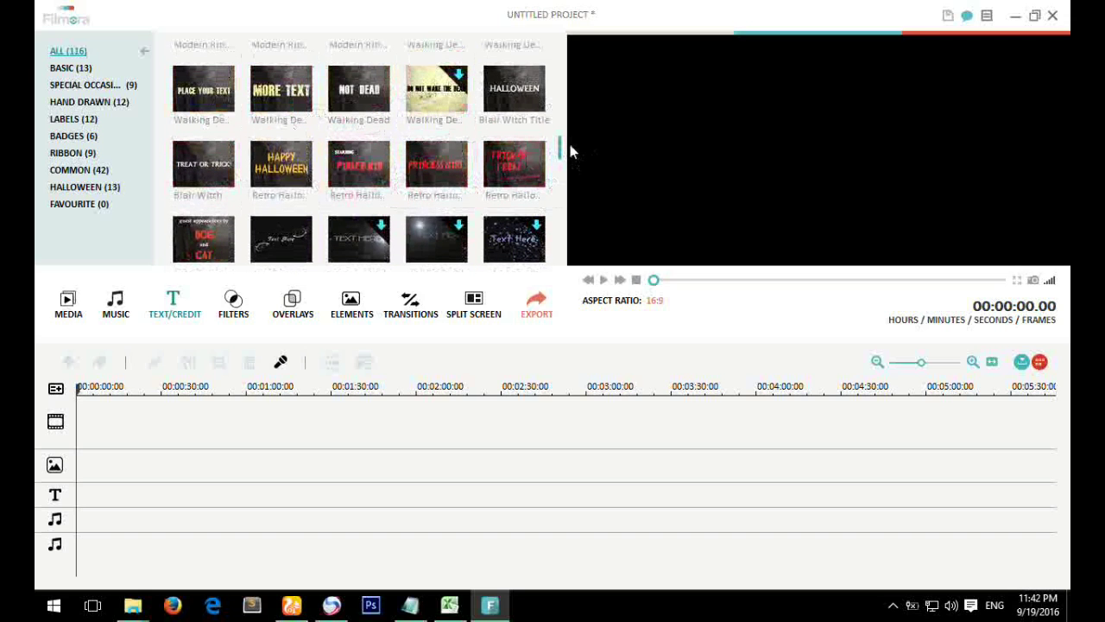
pyautogui.moveTo(561, 144)
pyautogui.mouseDown()
pyautogui.moveTo(561, 173)
pyautogui.moveTo(562, 156)
pyautogui.mouseUp()
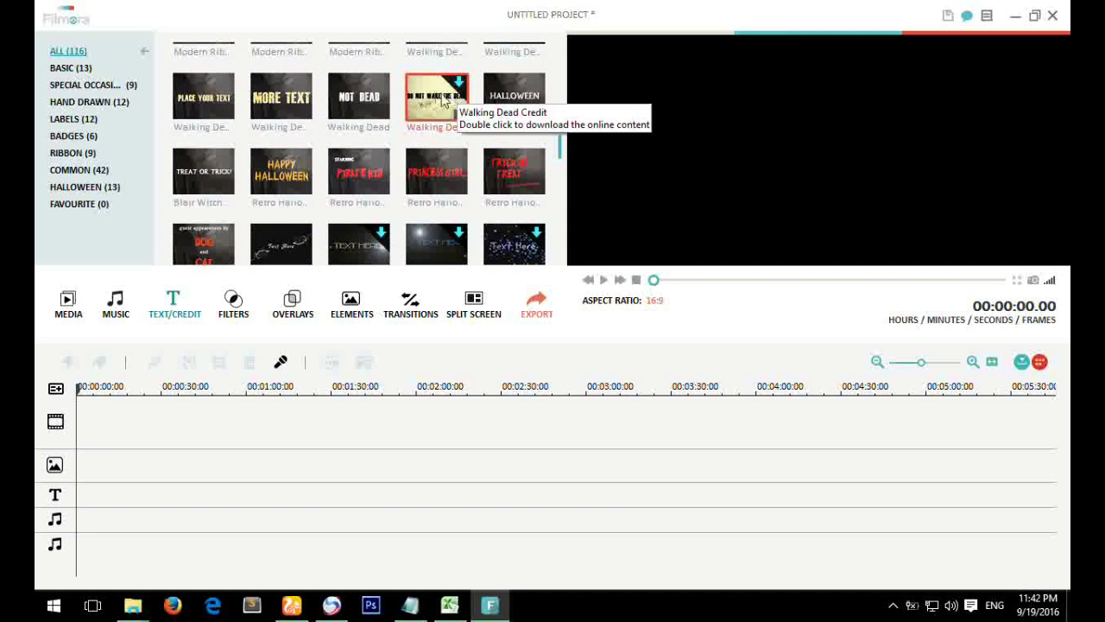
# Step: Look through the filter, element, transition, split screen and overlay libraries
pyautogui.click(240, 312)
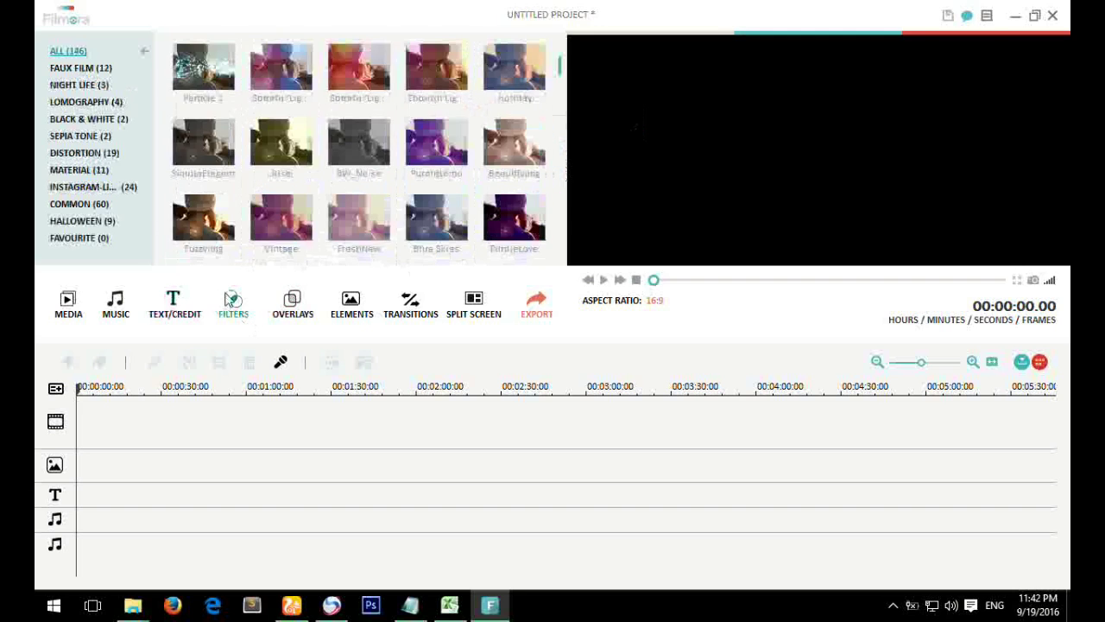
pyautogui.click(351, 303)
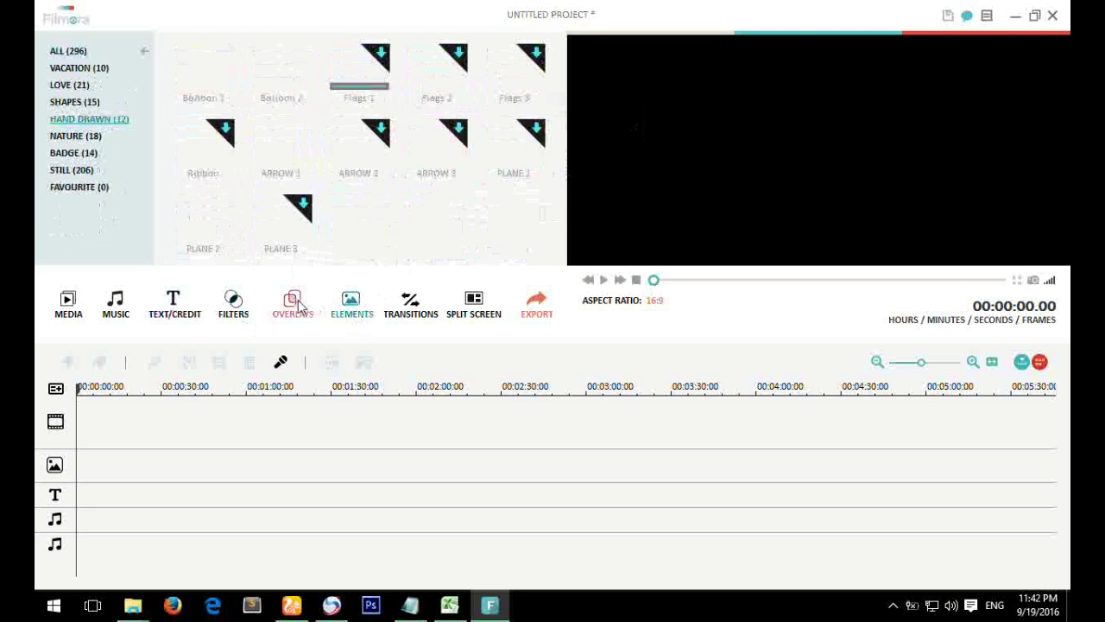
pyautogui.click(293, 304)
pyautogui.click(351, 304)
pyautogui.click(410, 304)
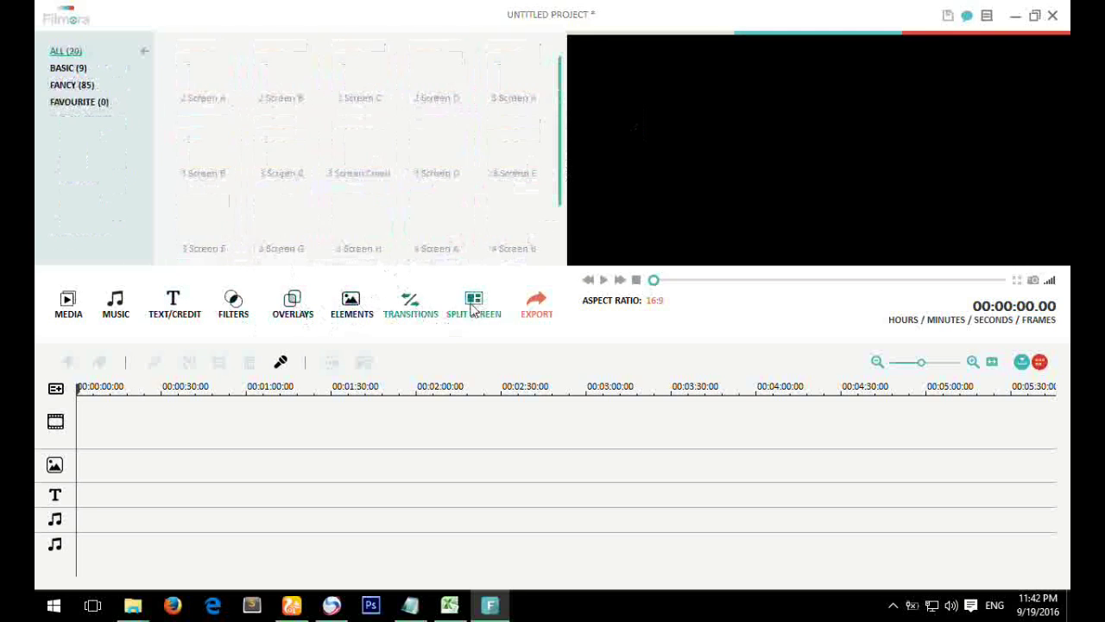
pyautogui.click(298, 304)
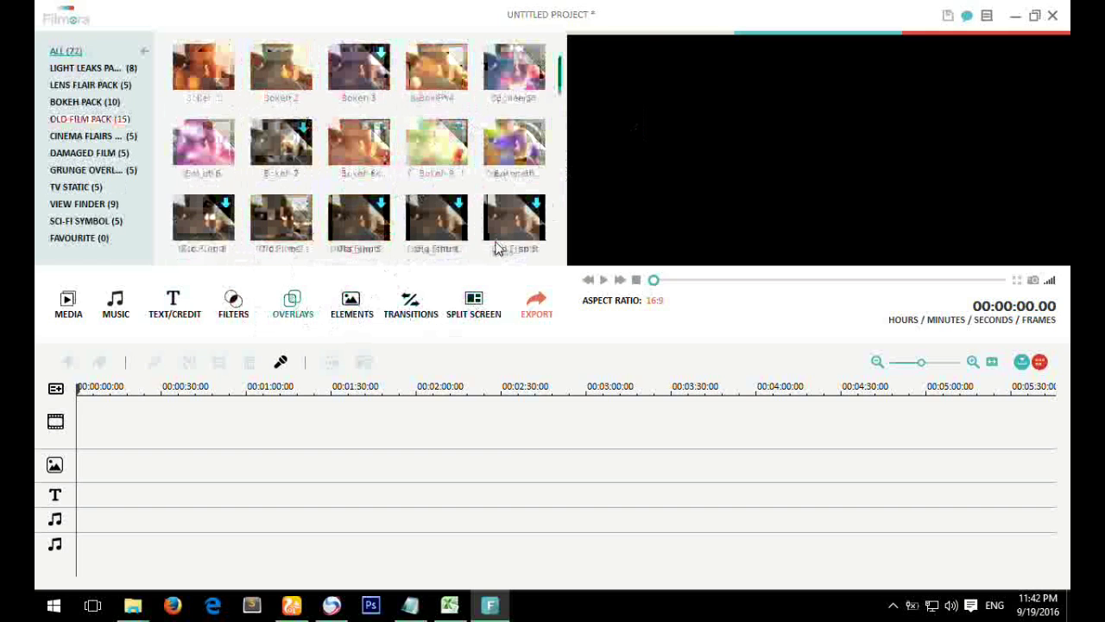